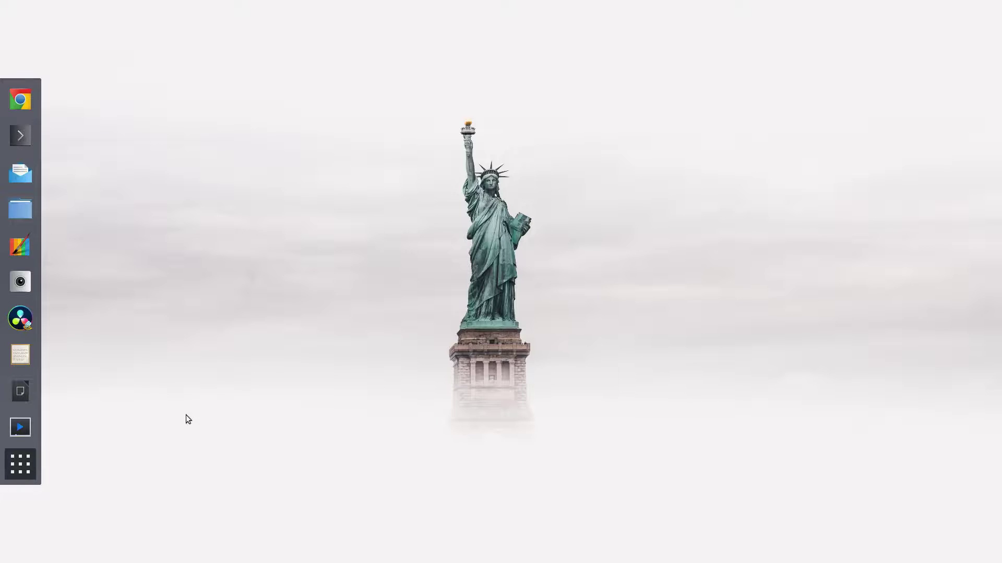
- Open Kdenlive and cut the Video 1 clip at about 7 seconds, previewing frames near 13 s
left_click(27, 429)
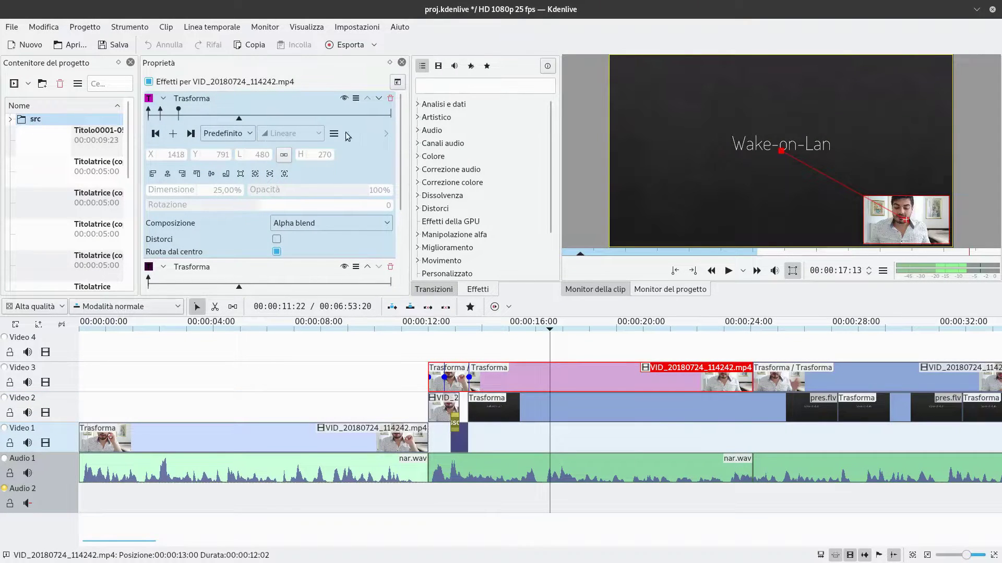
left_click(215, 306)
left_click(271, 438)
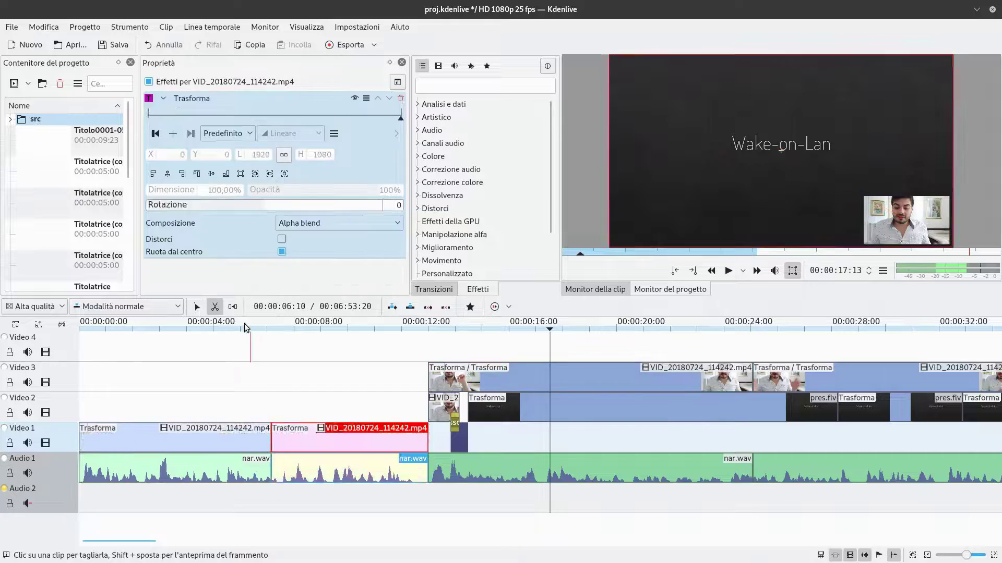
left_click(452, 331)
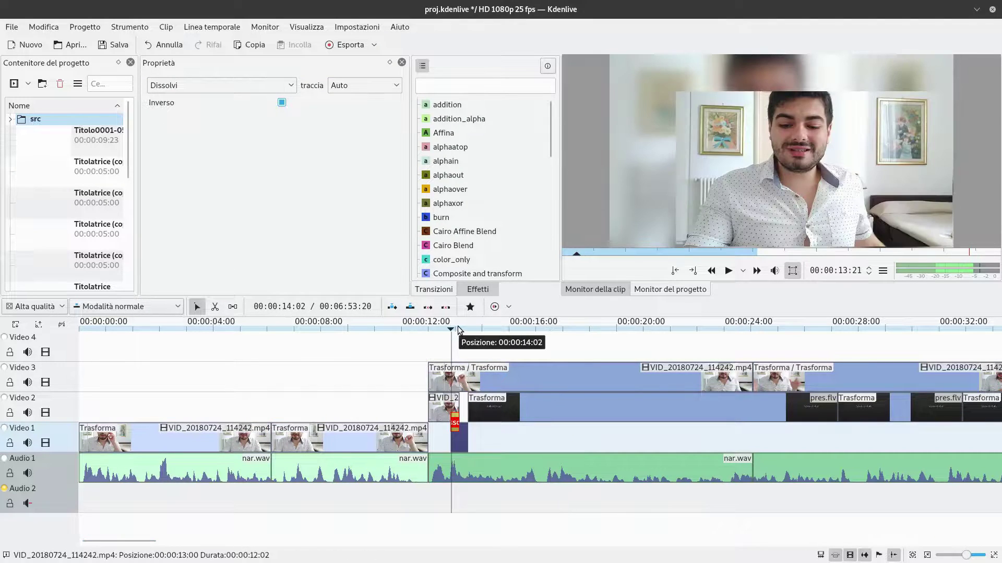
left_click(458, 329)
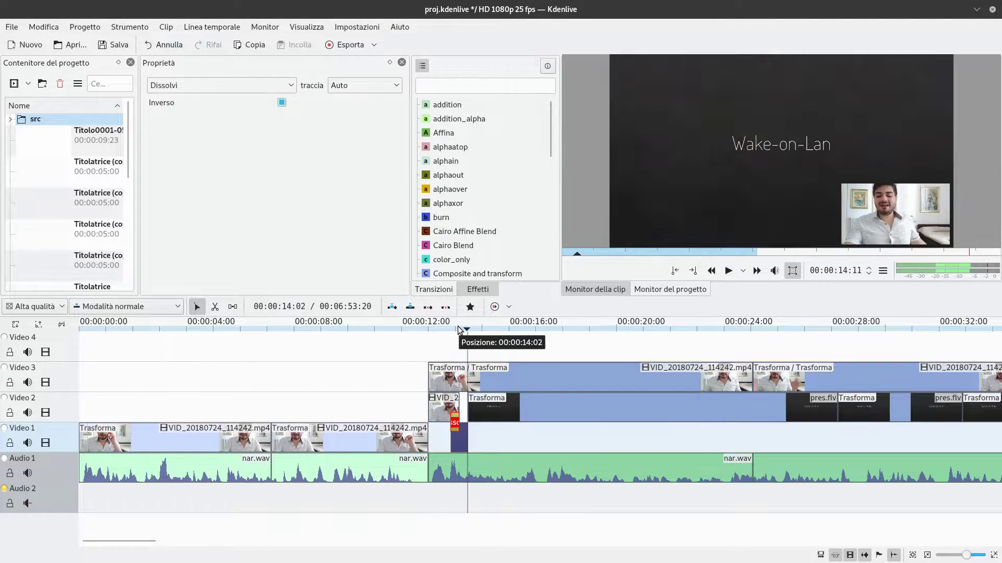
- Try the Curve effect on the Video 3 clip, remove it, and raise cyan to about 10%
left_click(452, 408)
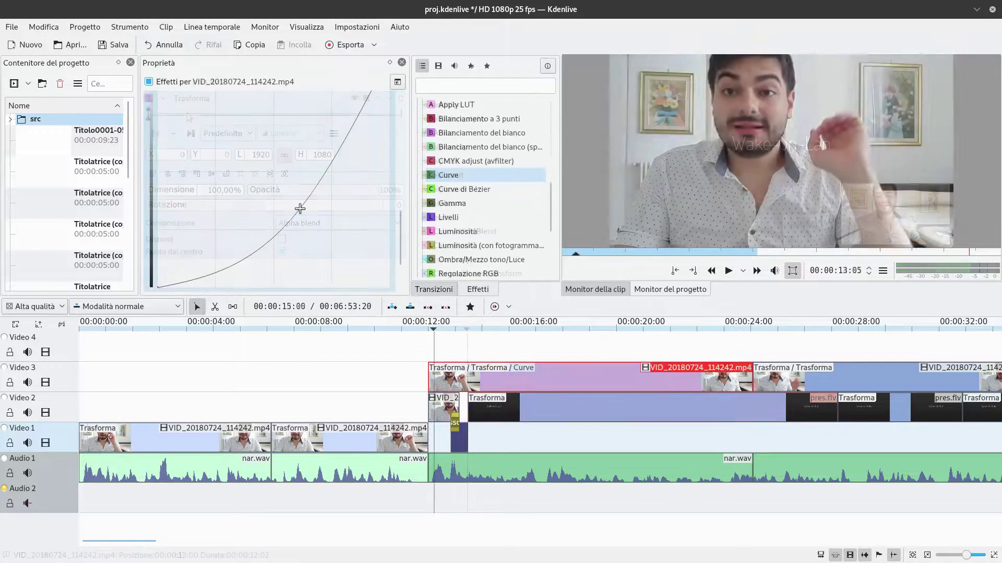
scroll(462, 192, "up", 2)
left_click_drag(469, 201, 472, 375)
scroll(339, 126, "down", 3)
scroll(339, 126, "up", 1)
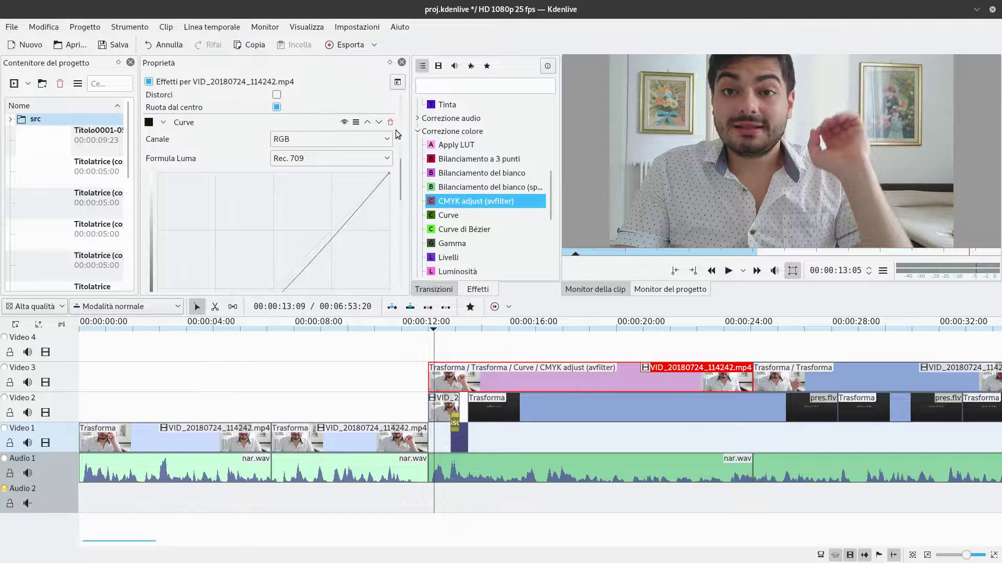
left_click(391, 123)
scroll(320, 167, "down", 3)
left_click_drag(282, 203, 309, 203)
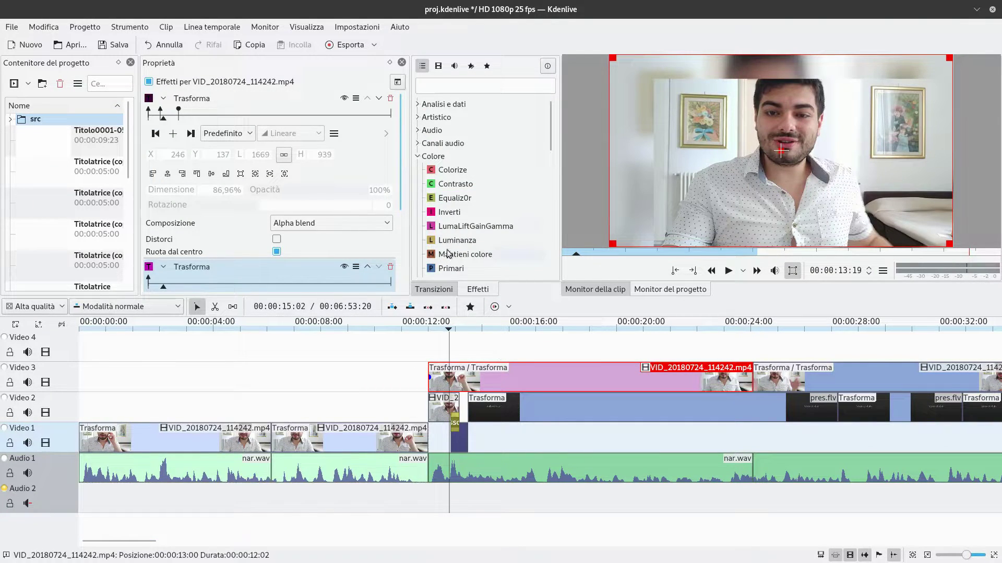
- Collapse the Colore and Correzione colore categories, browse transitions, then play from near 1:52
left_click(418, 156)
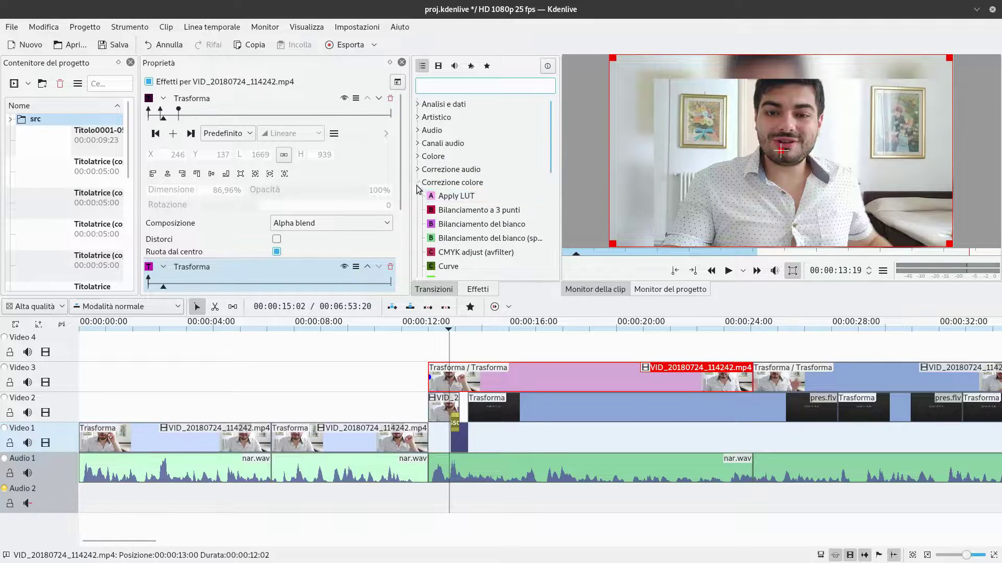
left_click(418, 182)
left_click(423, 290)
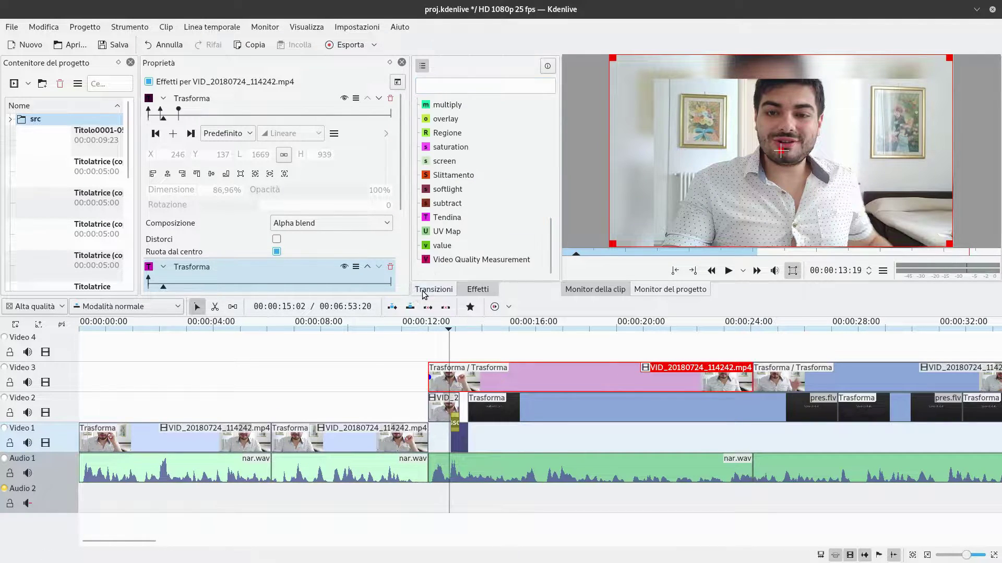
left_click(467, 290)
scroll(497, 384, "right", 10)
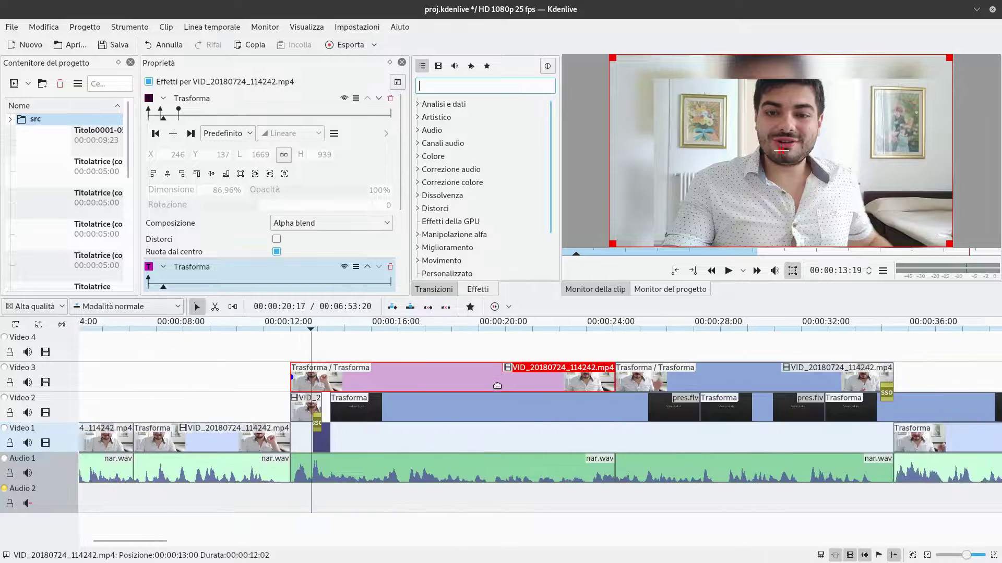
scroll(496, 384, "right", 20)
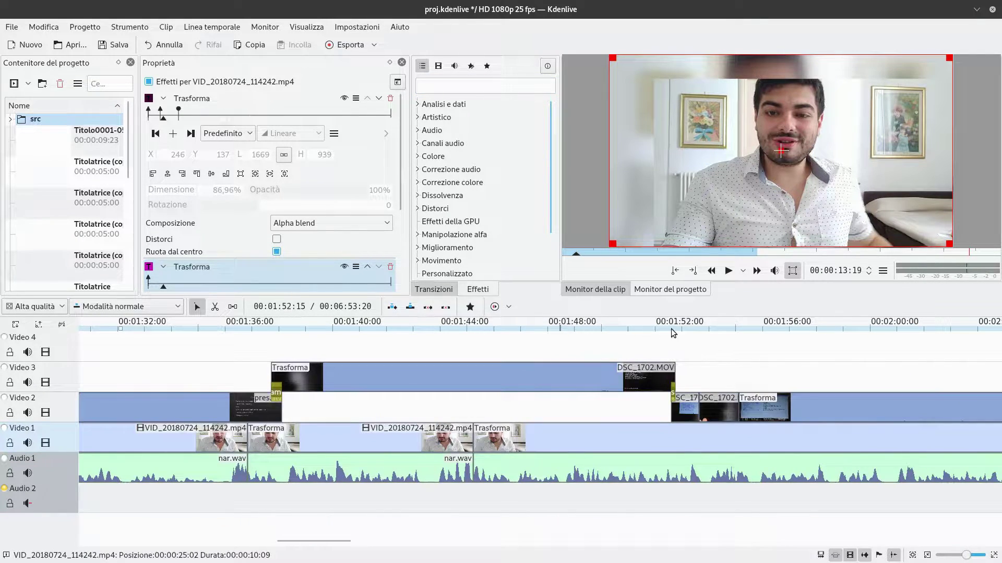
left_click(673, 333)
key("space")
key("alt+Tab")
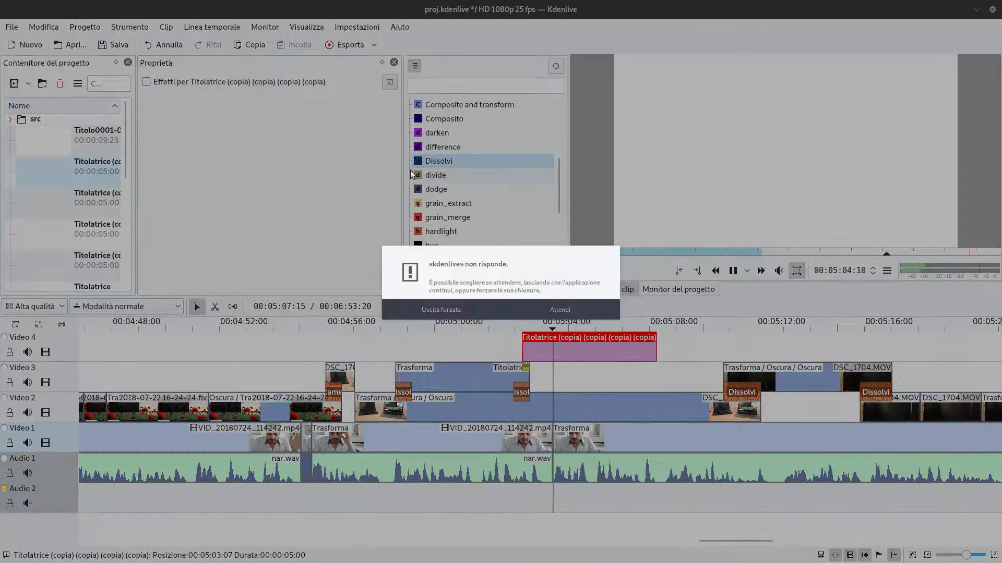
- Force quit the unresponsive Kdenlive with Uscita forzata
left_click(457, 310)
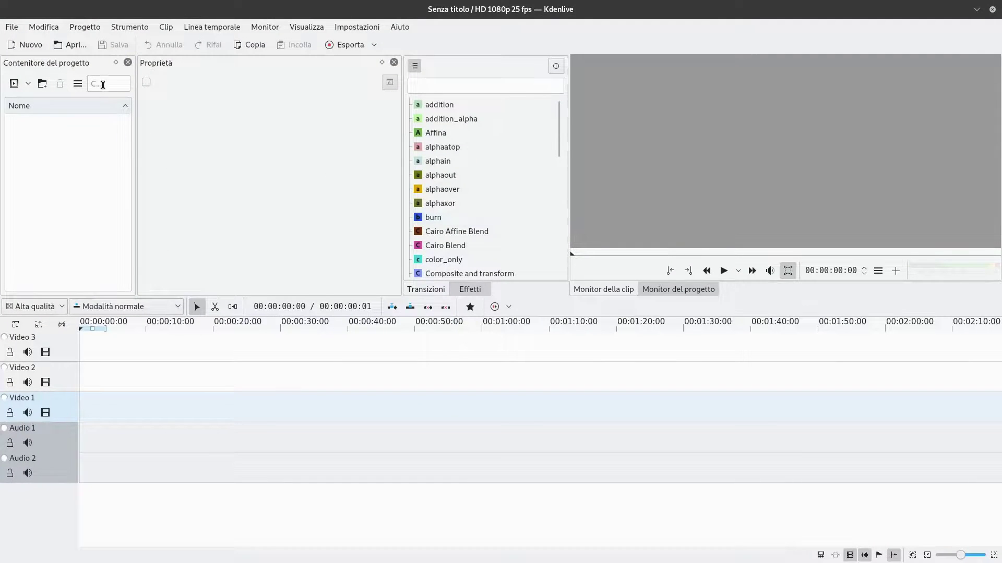
- Reopen proj.kdenlive with its autosaved changes recovered, dismiss the notices, and drag the title clip off Video 4
left_click(67, 45)
left_click(580, 155)
double_click(579, 154)
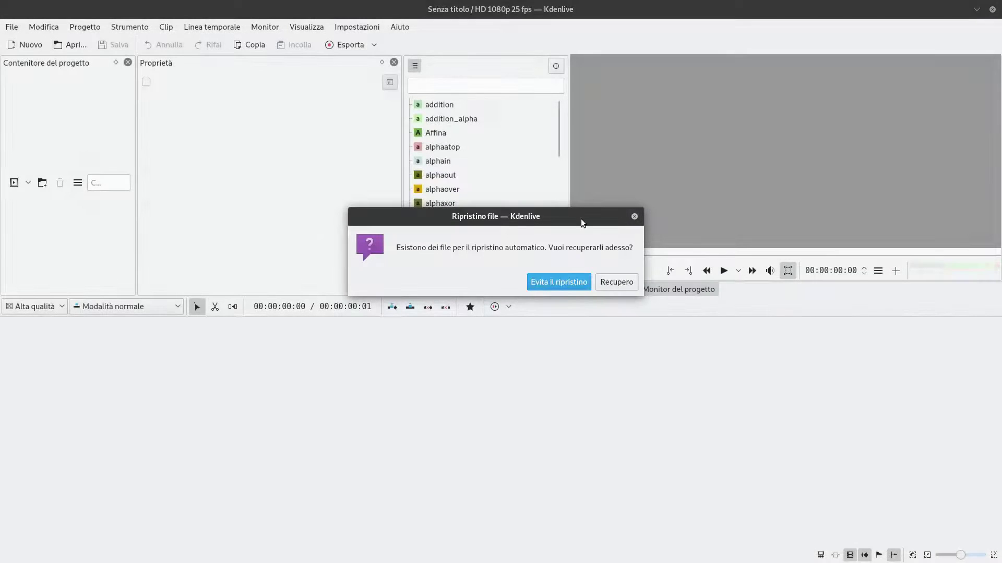
left_click(617, 282)
left_click(761, 316)
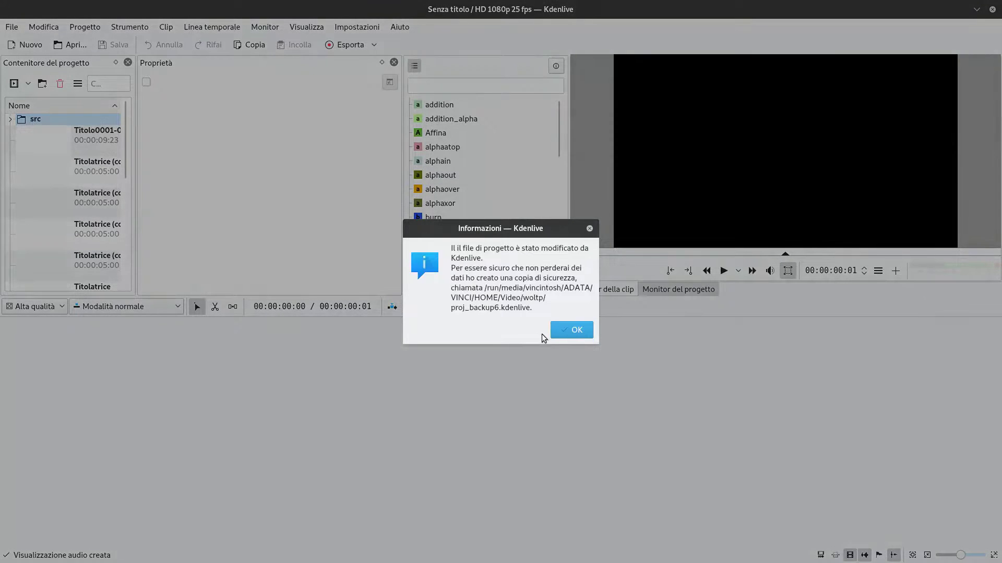
left_click(573, 333)
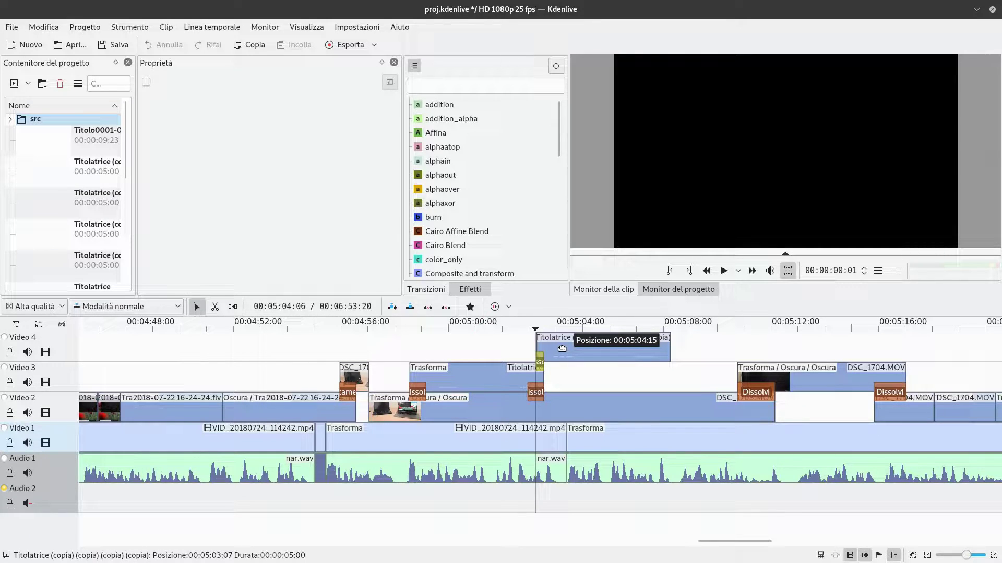
left_click_drag(562, 349, 630, 312)
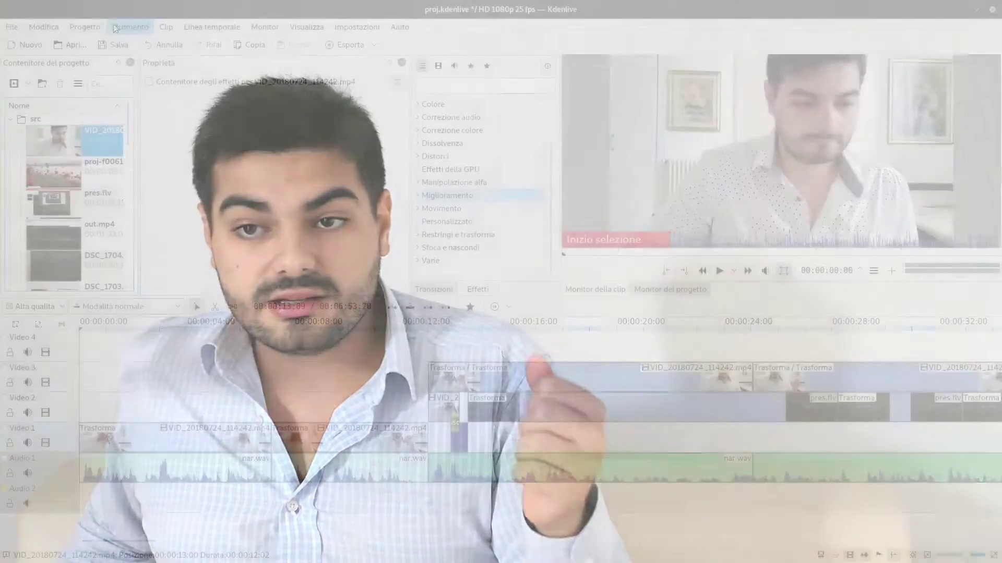
left_click(85, 27)
- Enable x264 proxy clips for videos over 1000 px and images over 2000 px, keeping preview on Auto
left_click(156, 349)
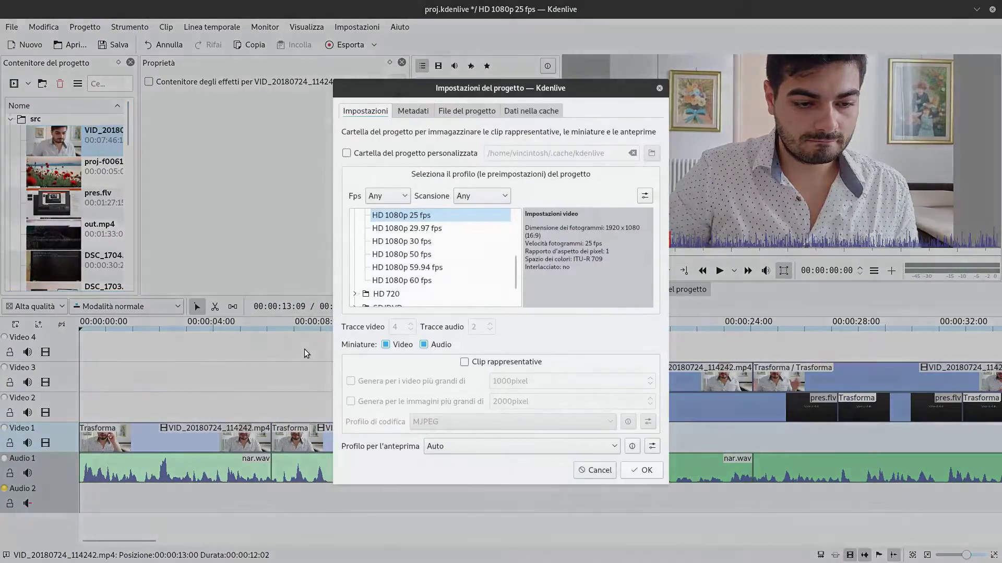
left_click(464, 362)
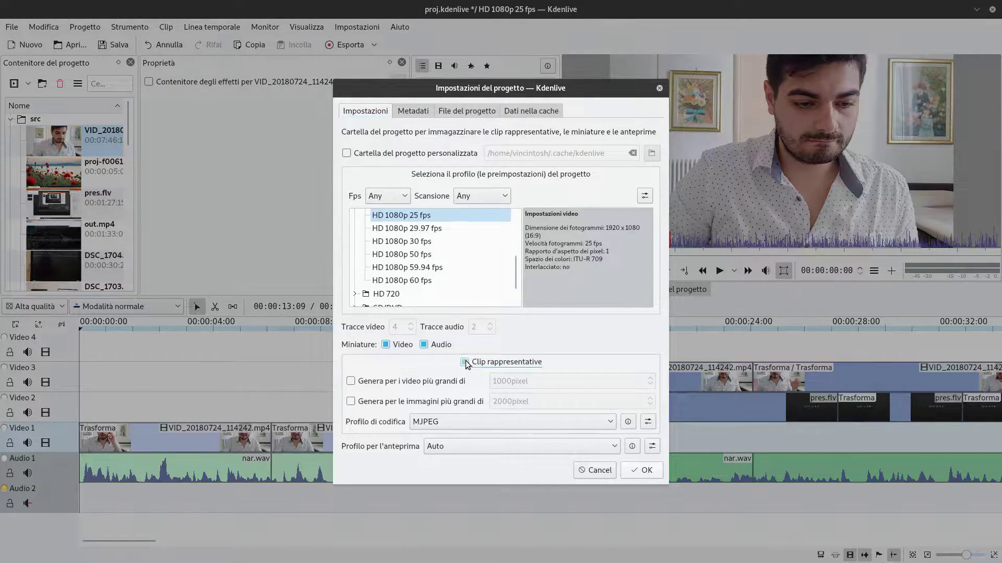
left_click(448, 384)
left_click(452, 407)
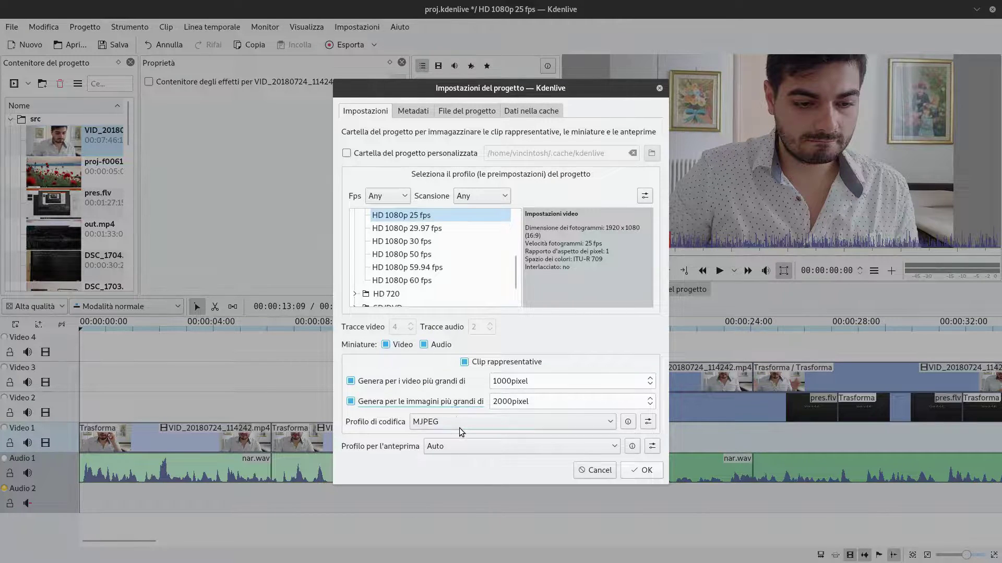
left_click(459, 427)
left_click(443, 462)
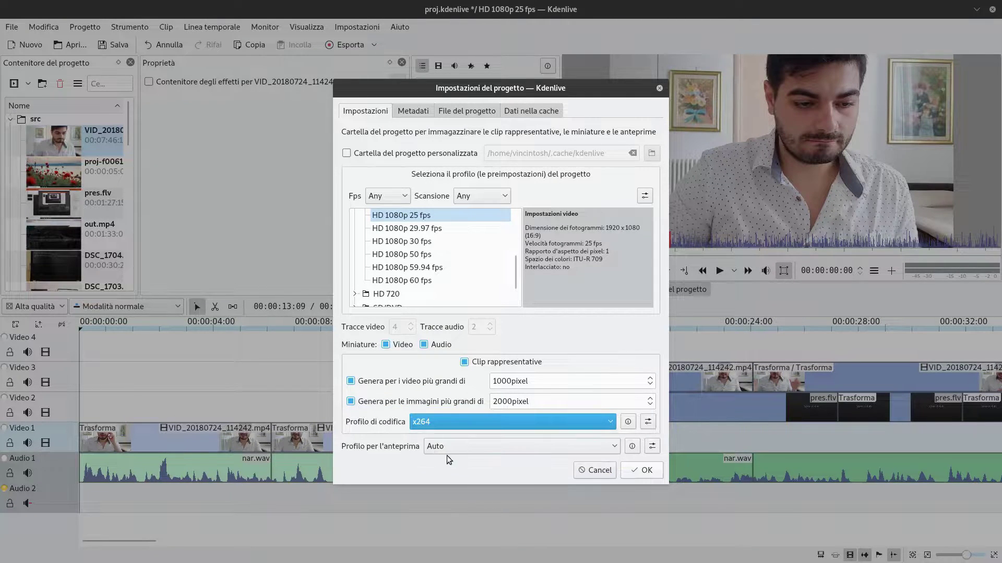
left_click(458, 446)
left_click(458, 446)
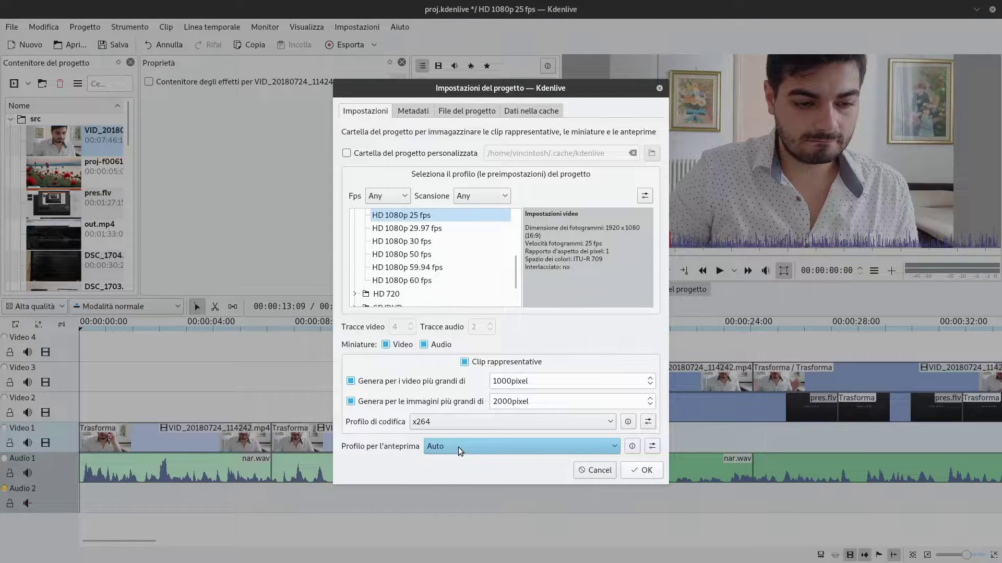
left_click(643, 476)
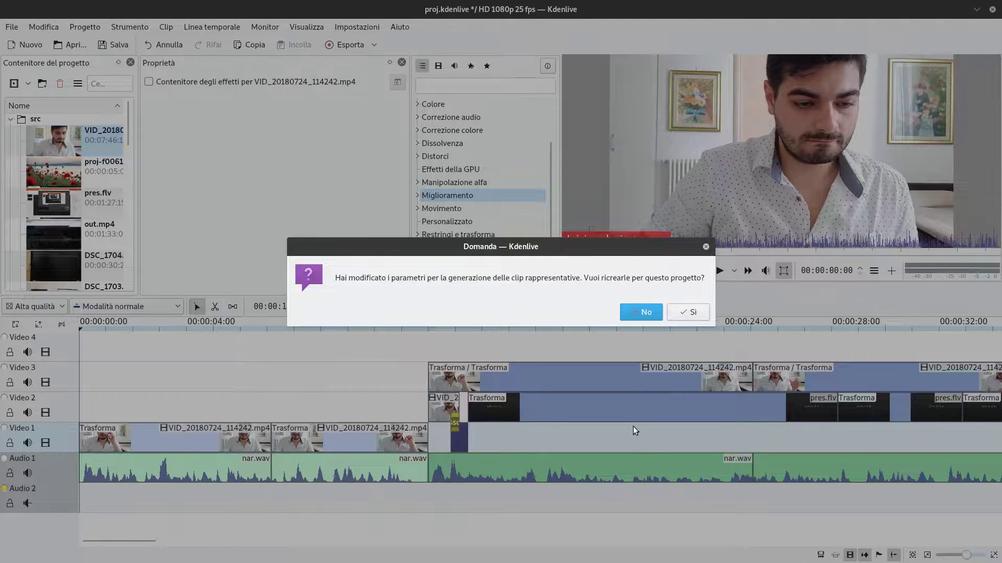
left_click(686, 311)
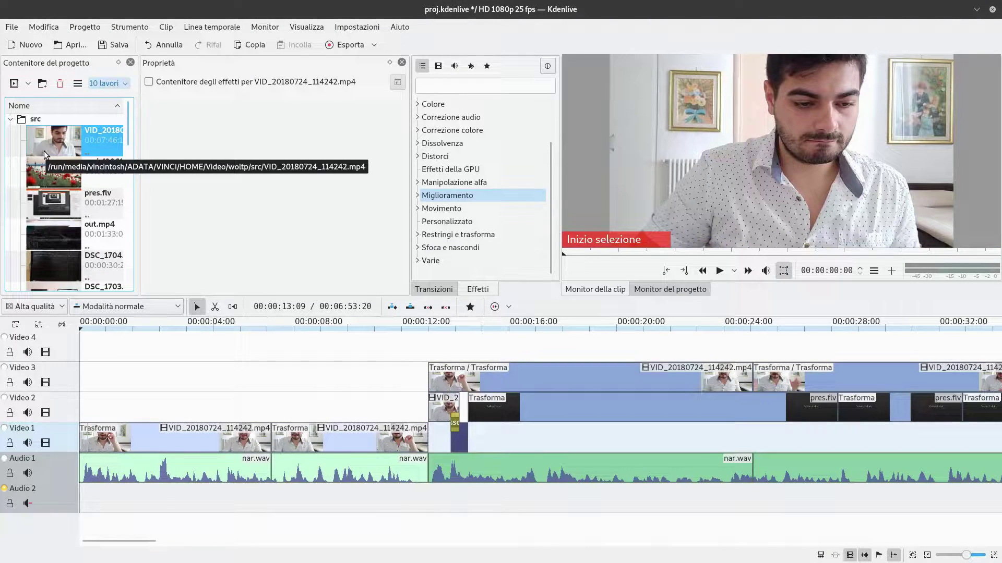
- Scroll through the project bin while the ten proxy jobs run
scroll(44, 151, "down", 5)
scroll(48, 158, "up", 3)
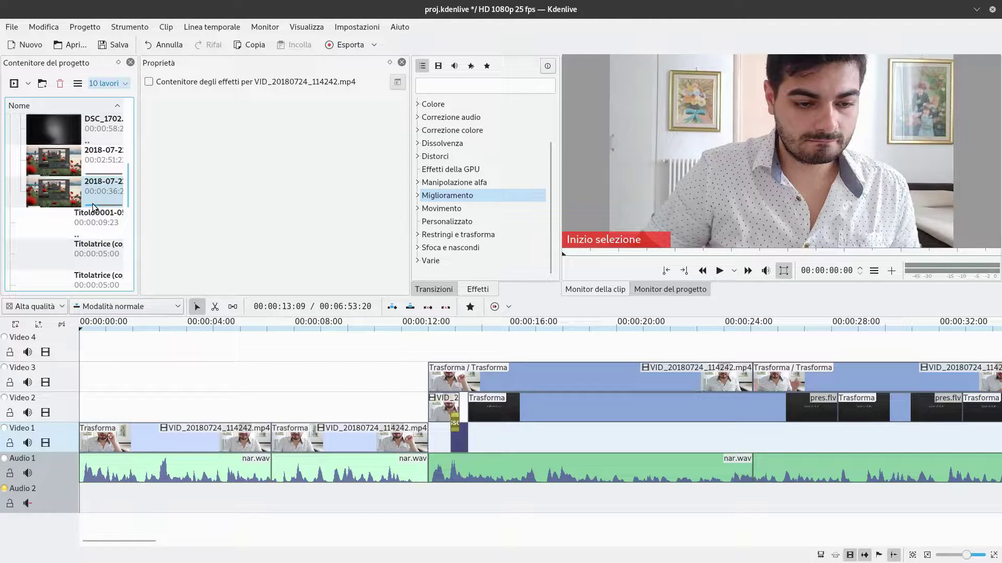
scroll(93, 207, "up", 3)
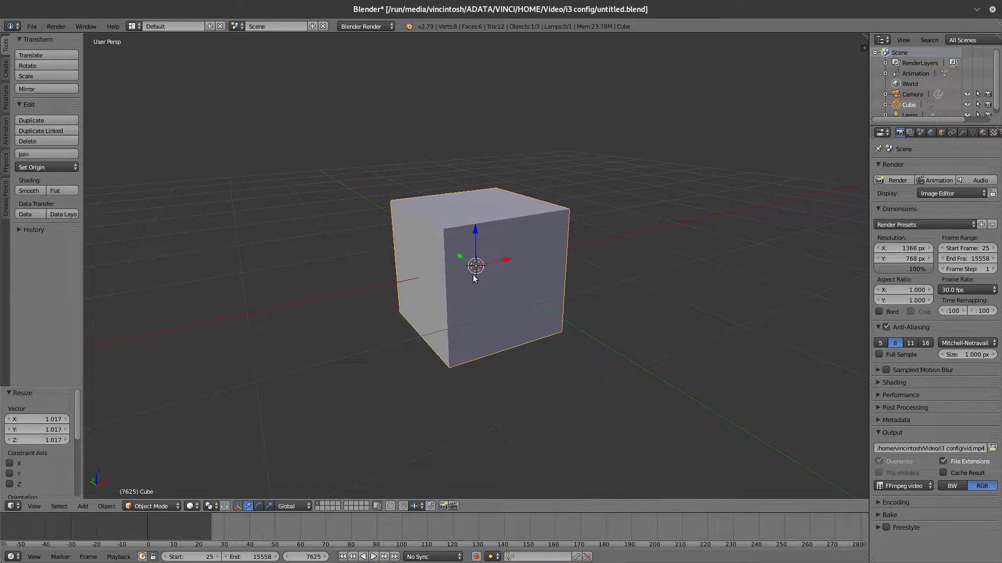
- Add a 32-vertex mesh circle around the cube with Shift+A > Mesh > Circle
key("shift+a")
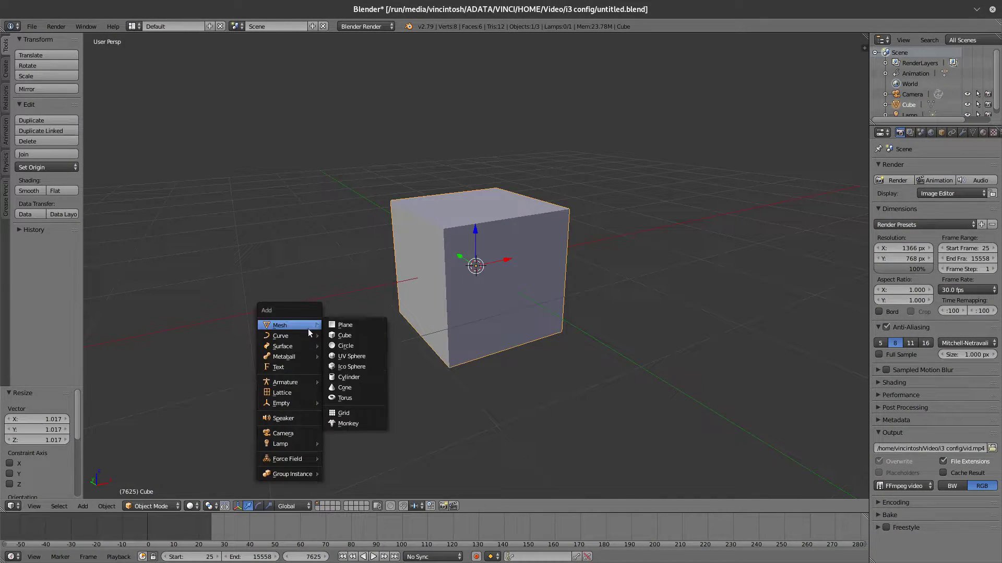
mouse_move(310, 335)
left_click(348, 346)
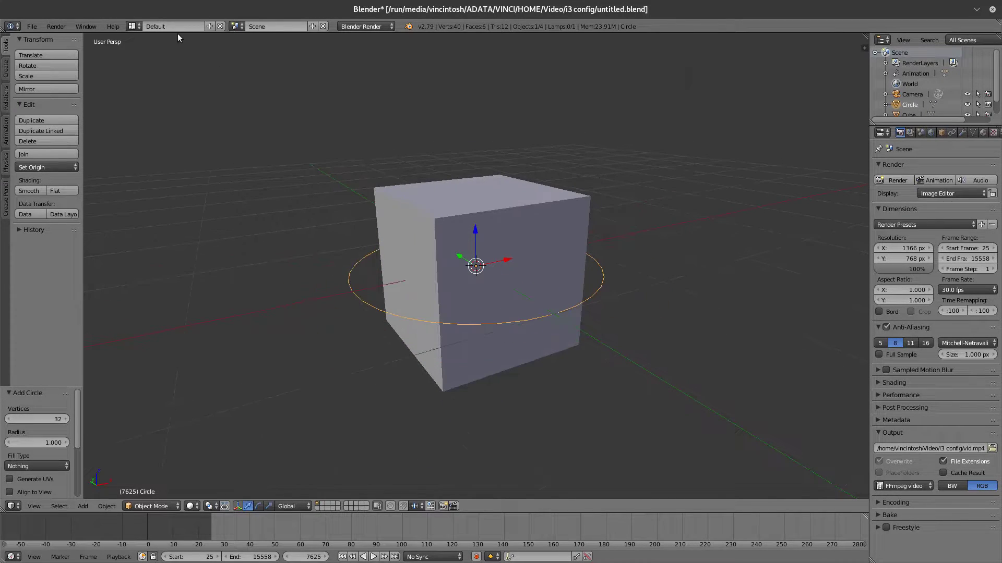
left_click(134, 26)
- In the Compositing layout, spread out Render Layers and Composite, and place a Color Balance node
left_click(136, 60)
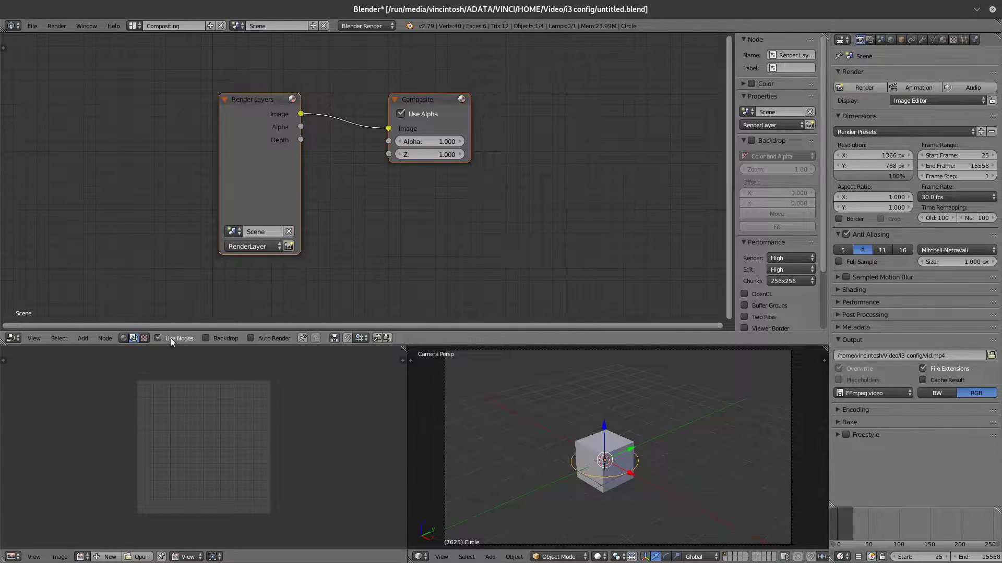
left_click_drag(268, 100, 175, 99)
left_click_drag(417, 99, 460, 90)
key("shift+a")
mouse_move(347, 166)
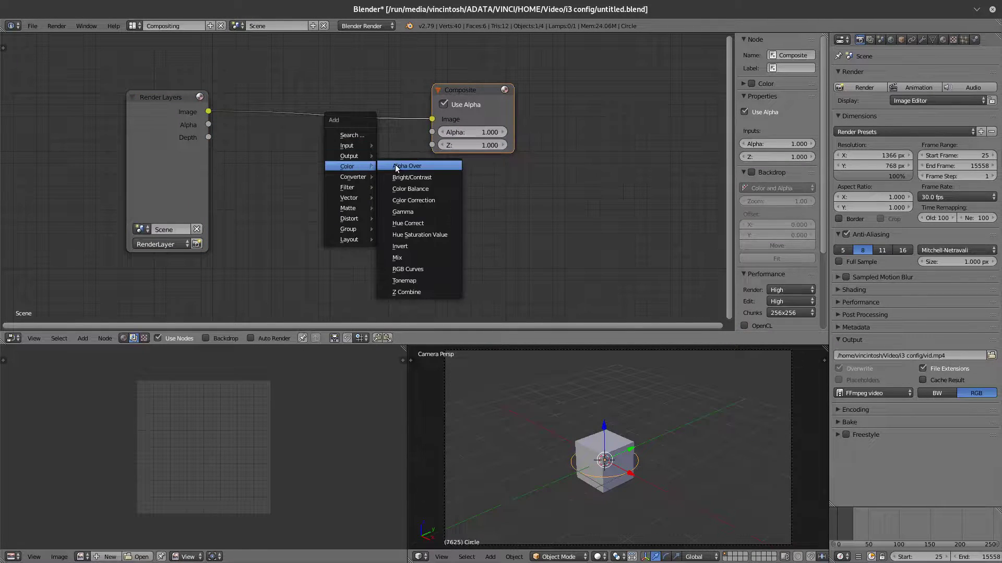
left_click(399, 202)
left_click(334, 146)
- Switch to the Video Editing screen layout
left_click(133, 26)
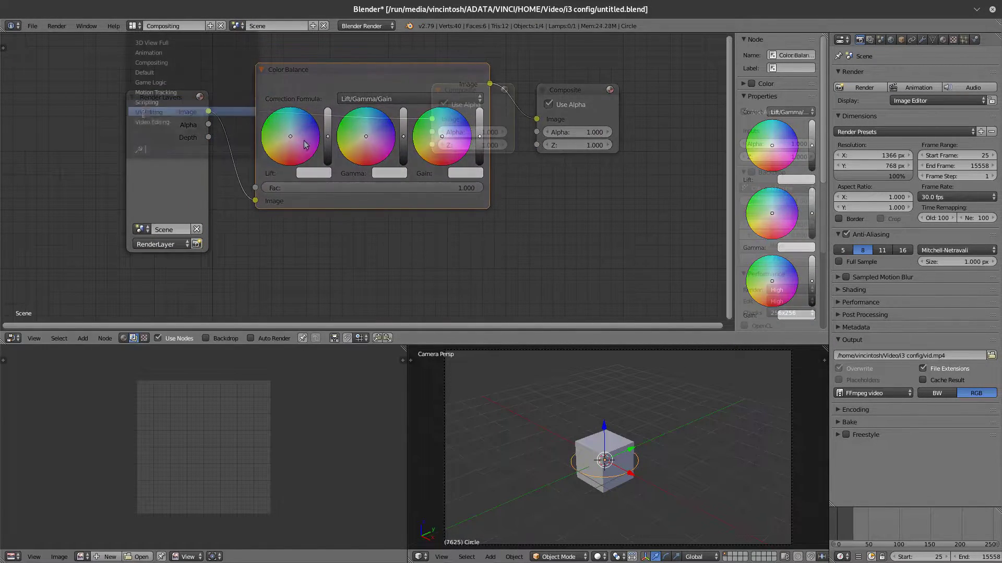
left_click(143, 124)
scroll(375, 204, "down", 2)
scroll(358, 353, "down", 4)
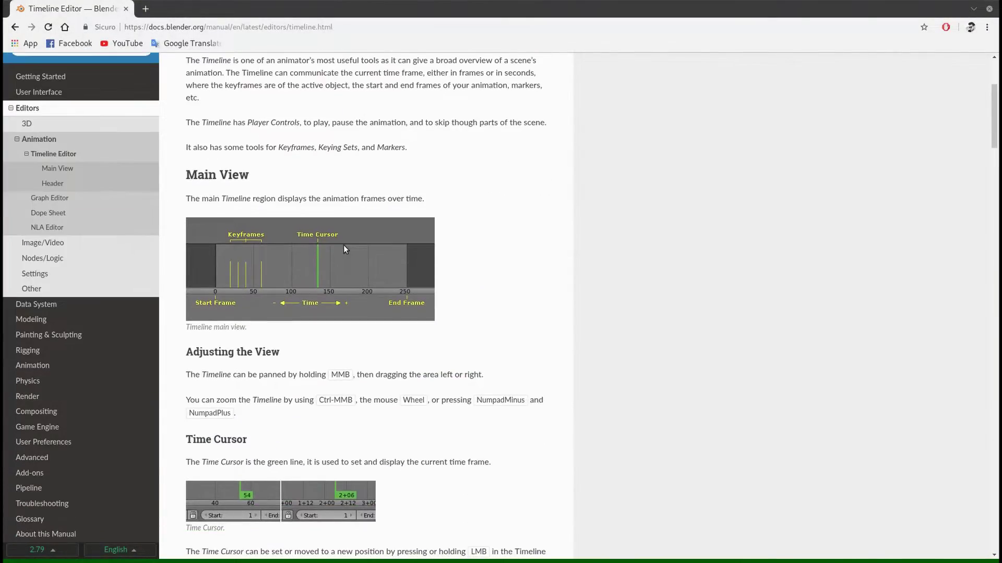
- Read the manual's Graph Editor introduction and its Curve View section
left_click(50, 194)
left_click(235, 163)
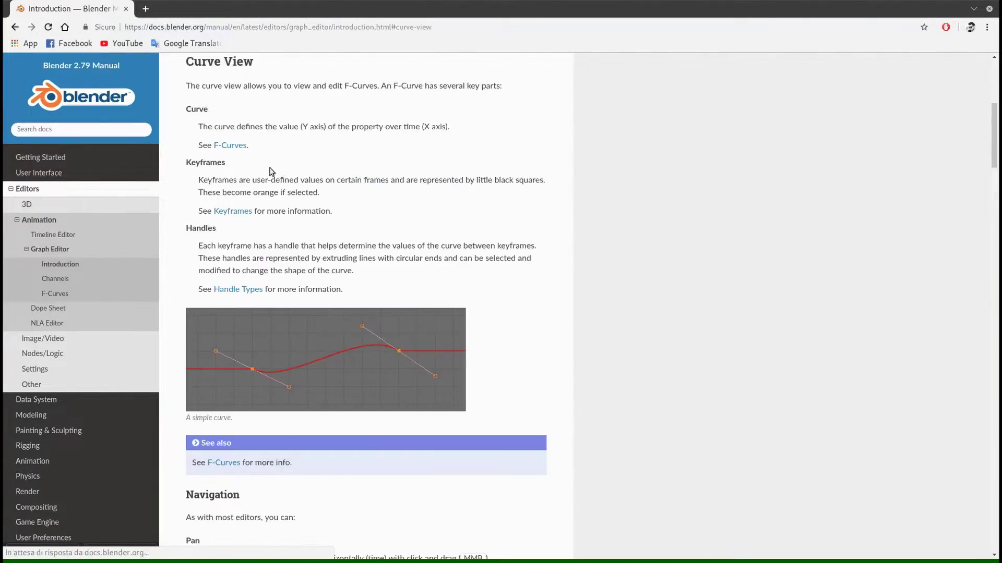
scroll(279, 172, "down", 8)
scroll(279, 172, "down", 8)
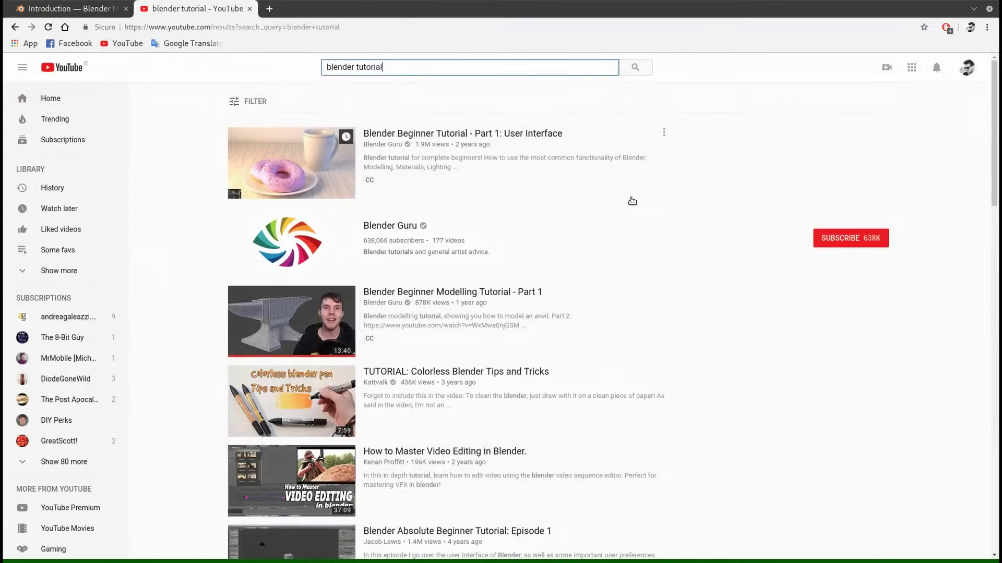
scroll(731, 283, "down", 1)
scroll(731, 284, "down", 8)
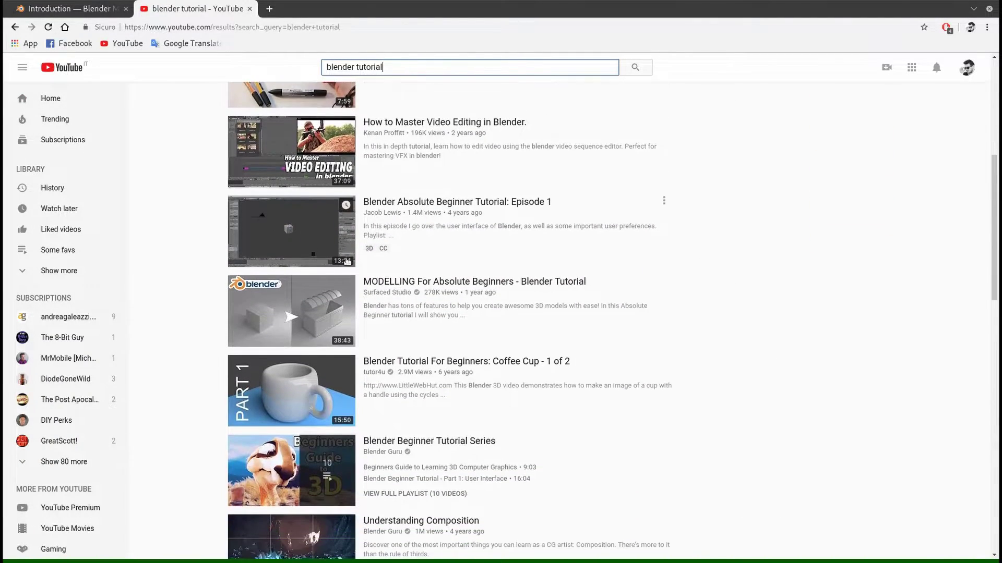
- Search YouTube for 'blender tutorial vse' and scroll the results
scroll(333, 287, "down", 3)
type("vse")
key("Return")
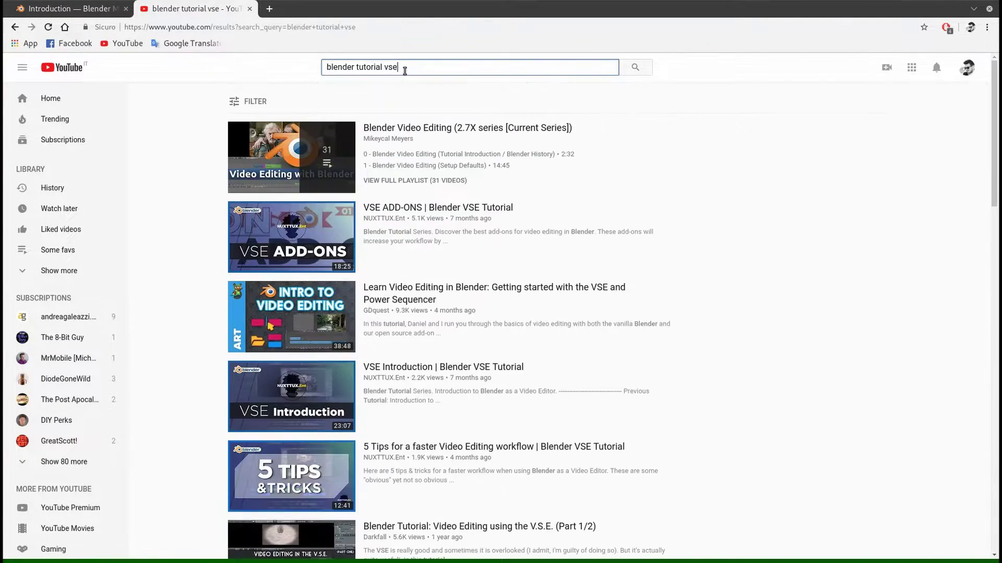
scroll(496, 196, "down", 5)
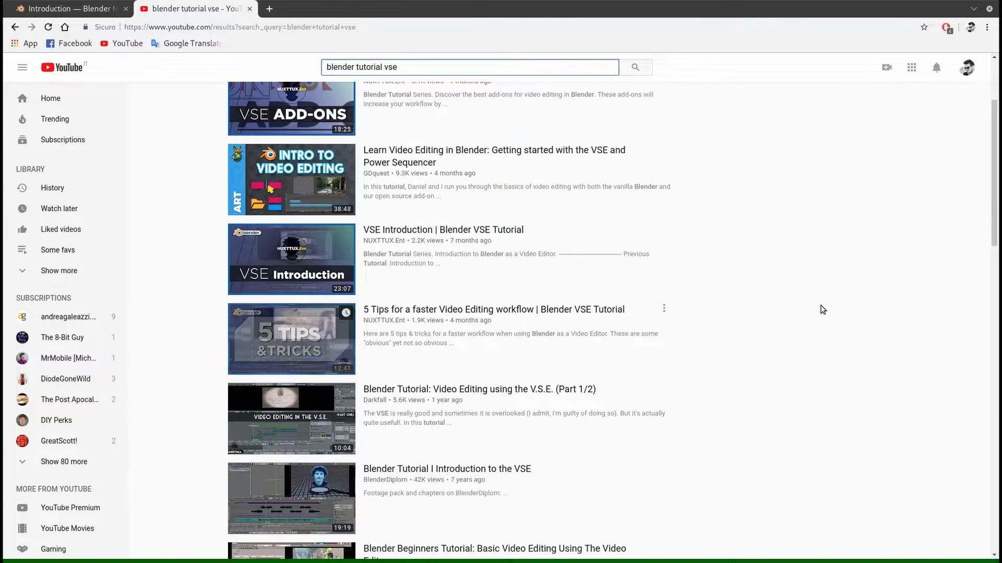
scroll(762, 279, "up", 5)
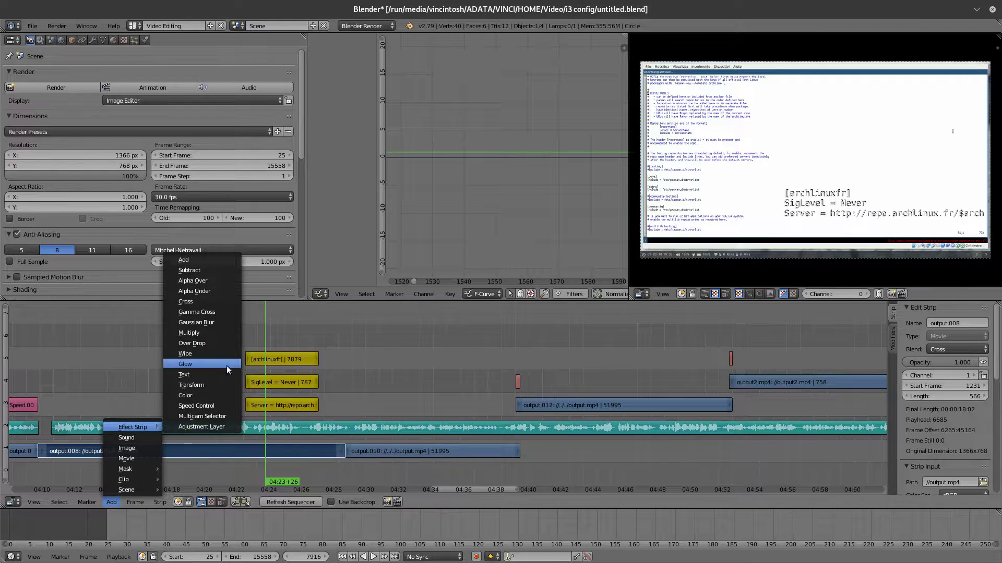
- Add an effect strip to hold a text overlay above the video
left_click(192, 386)
scroll(942, 401, "down", 5)
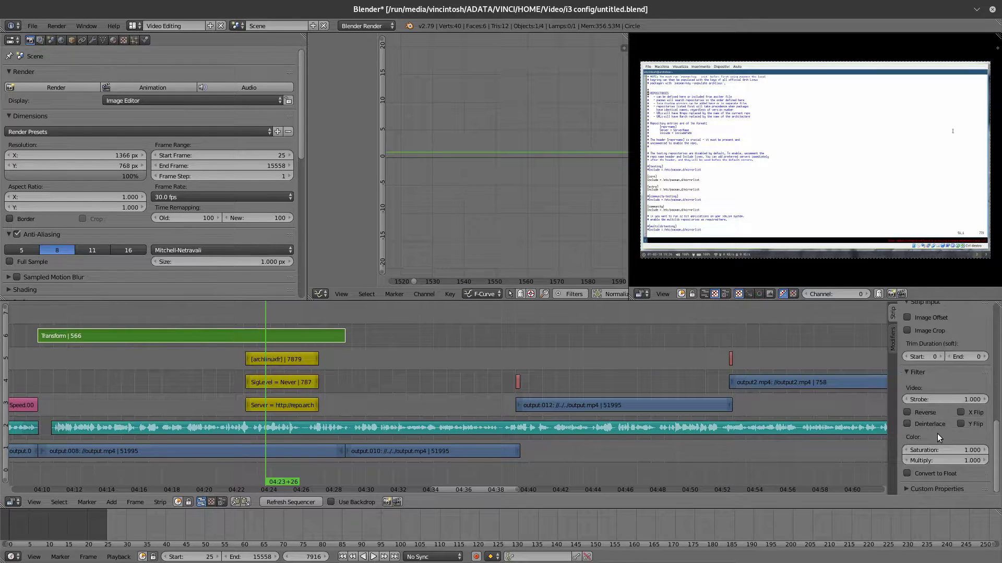
scroll(937, 433, "up", 5)
scroll(932, 416, "down", 10)
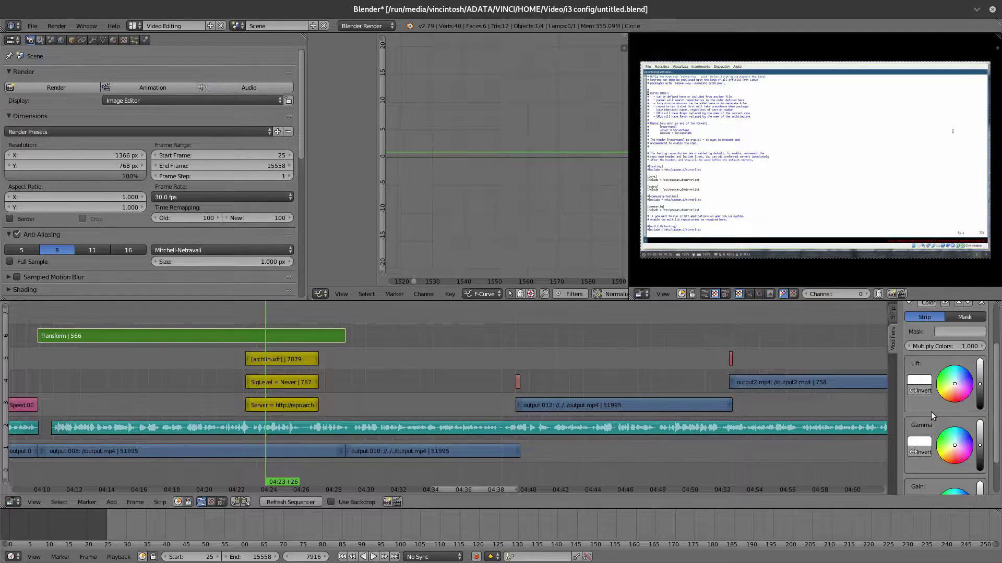
scroll(981, 381, "up", 3)
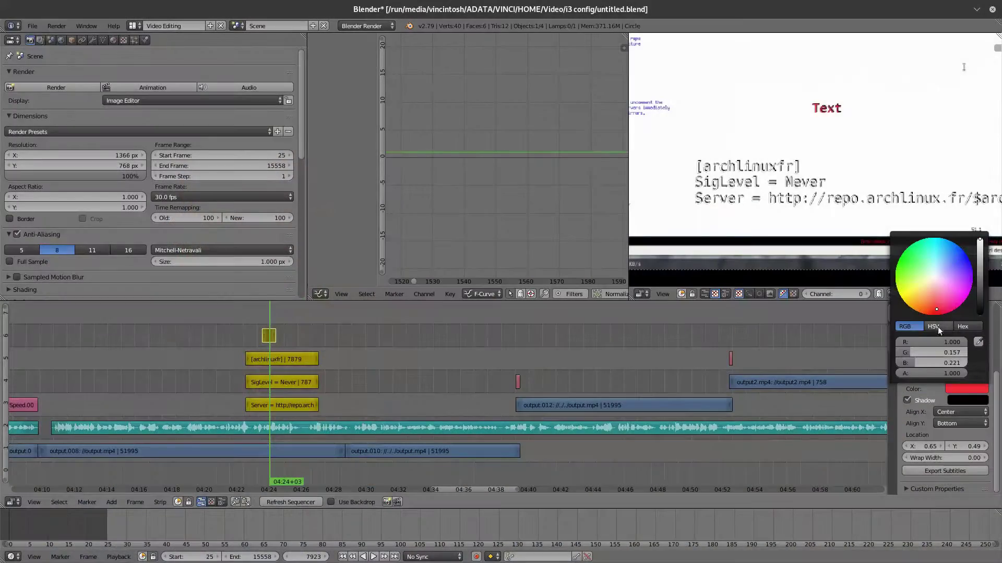
- Turn off the overlay's shadow, set its size to 88, and make it read 'NO FONT??'
left_click(934, 400)
left_click_drag(953, 377, 986, 377)
left_click(948, 367)
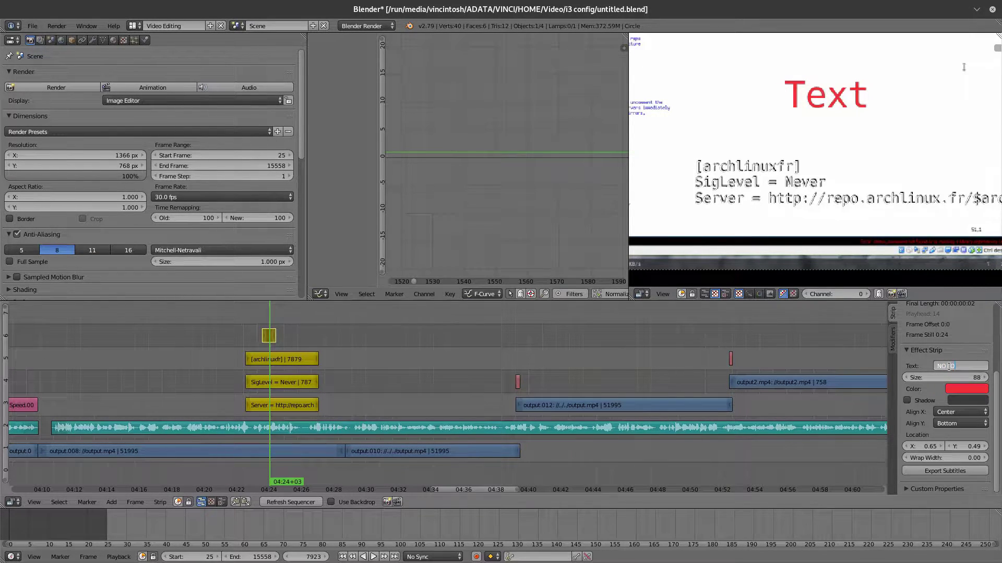
type("NO FONT??")
key("Return")
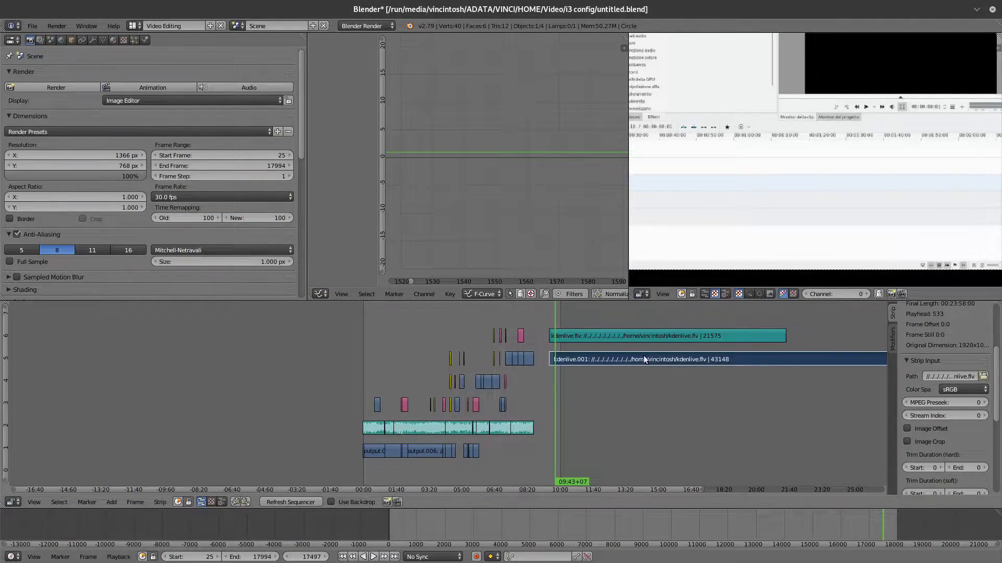
- Box-select both kdenlive strips and move them two channels lower
key("b")
left_click_drag(656, 389, 632, 330)
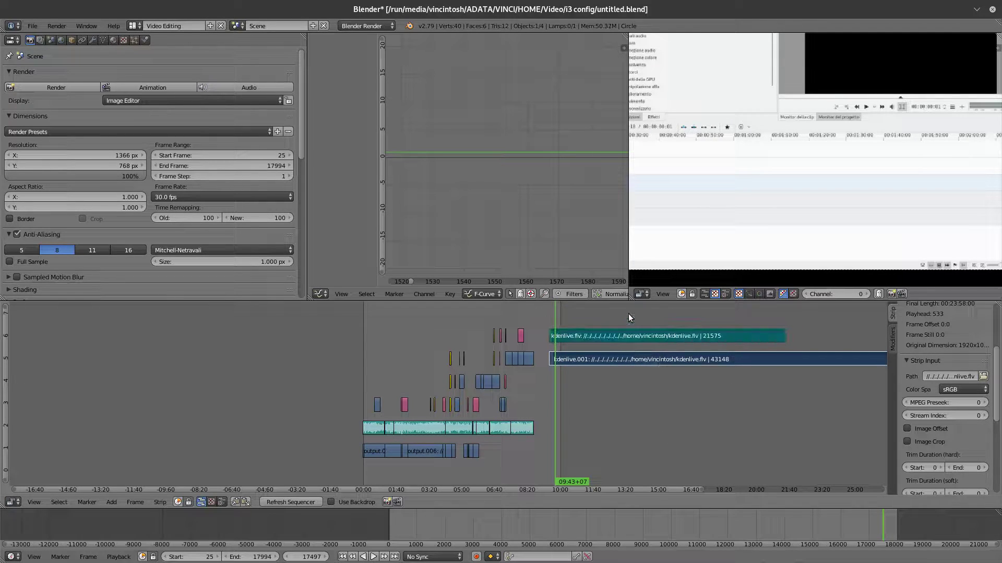
key("g")
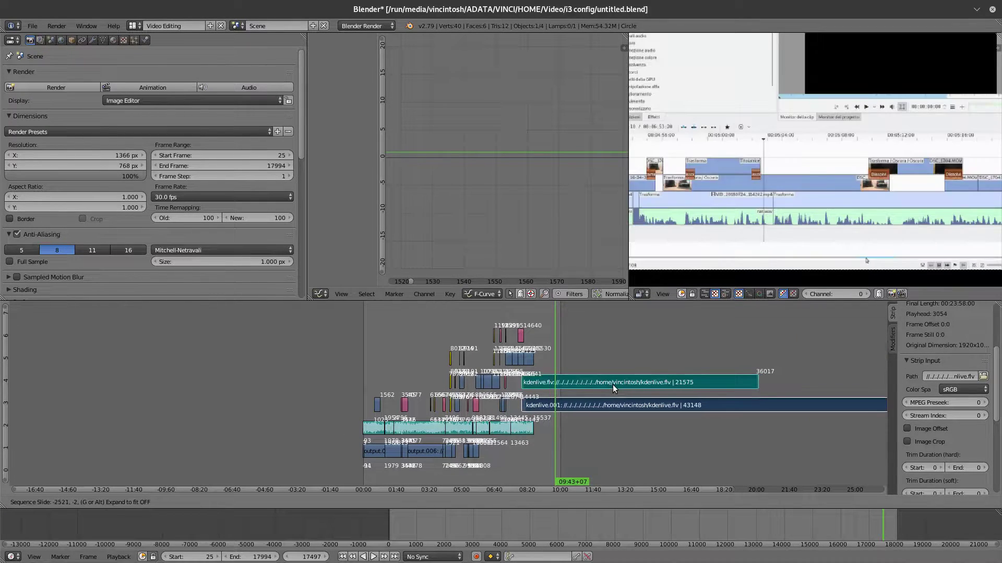
left_click(612, 384)
- Jump to the last frame and extend the scene's End Frame to 40092
scroll(534, 389, "up", 15)
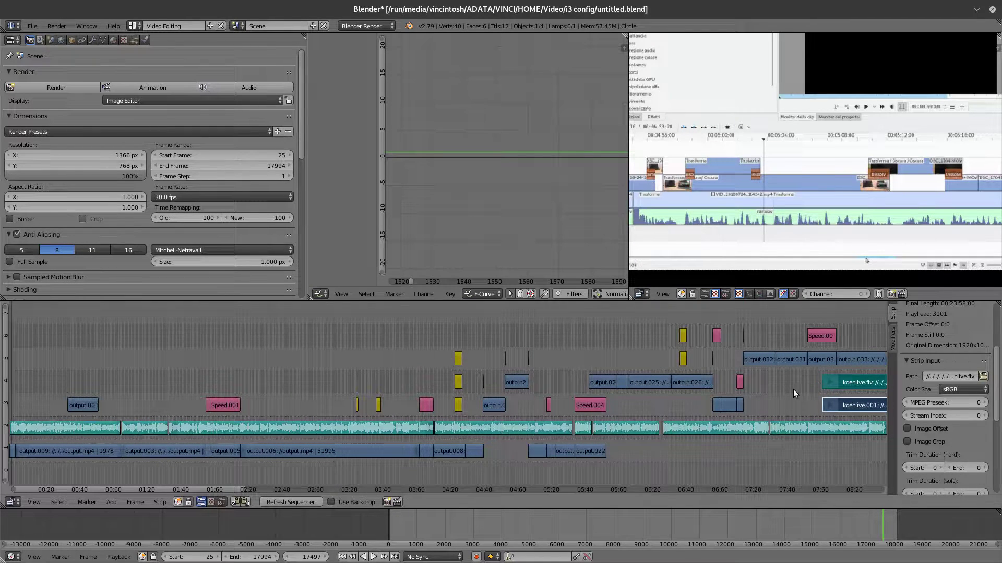
scroll(794, 385, "down", 6)
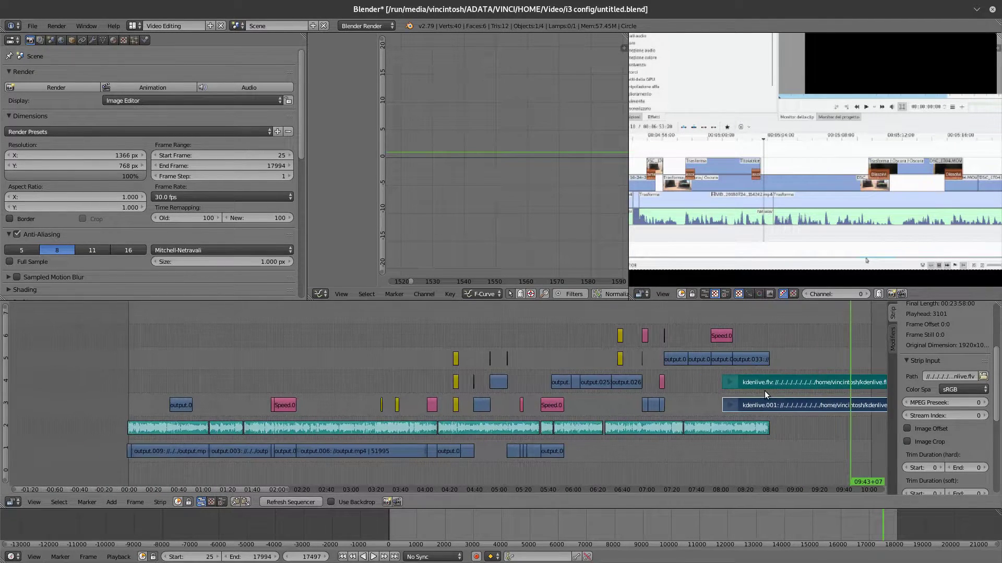
scroll(764, 391, "down", 2)
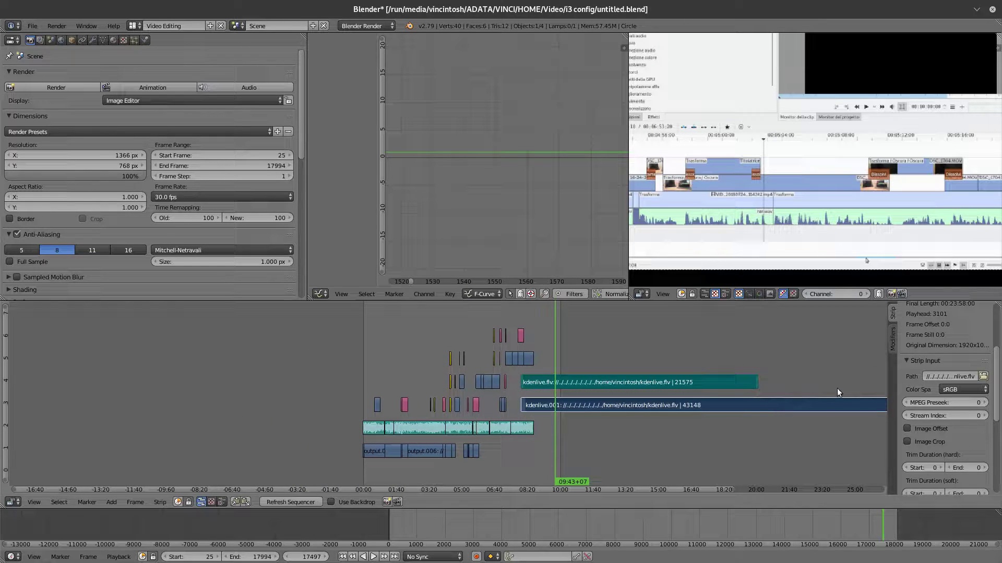
key("shift+Right")
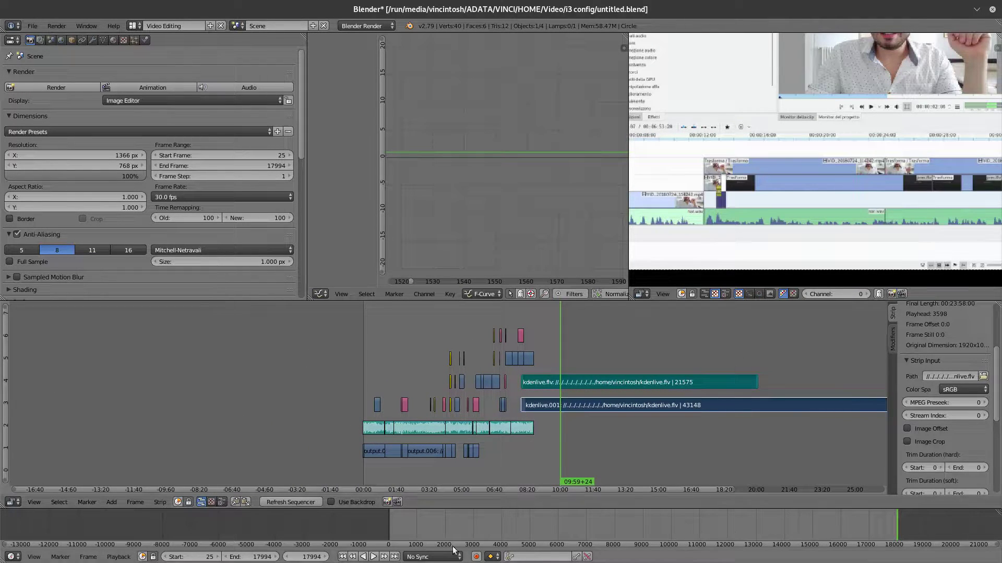
left_click_drag(233, 558, 394, 557)
- Give the kdenlive.001 strip a Speed Control effect with Multiply Speed 2, then scrub to preview
key("l")
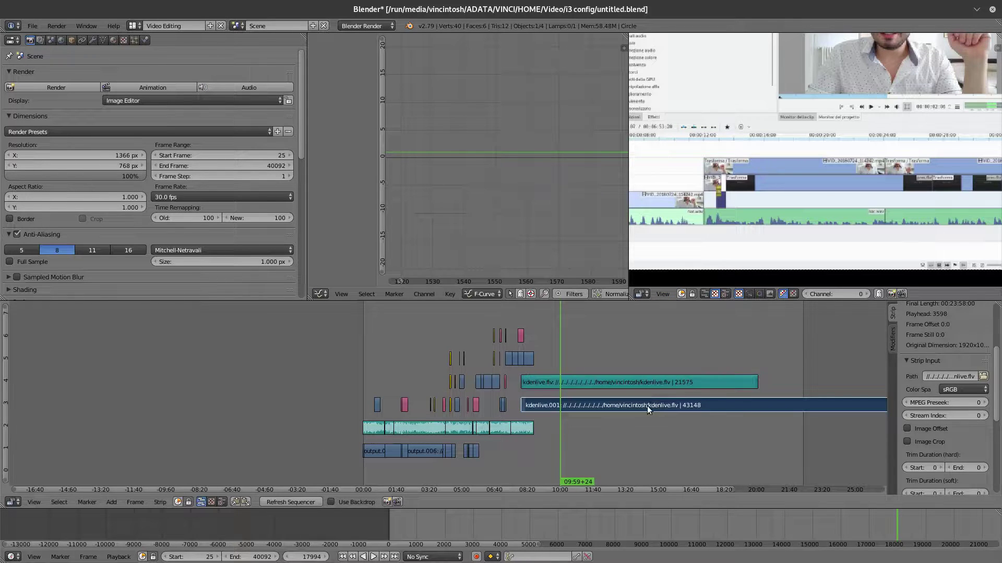
left_click(111, 502)
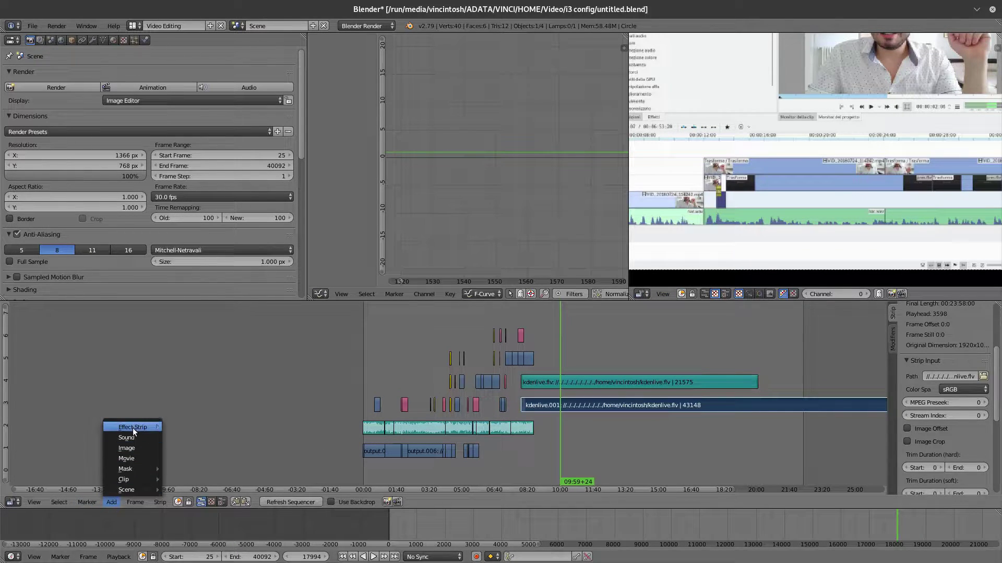
mouse_move(134, 427)
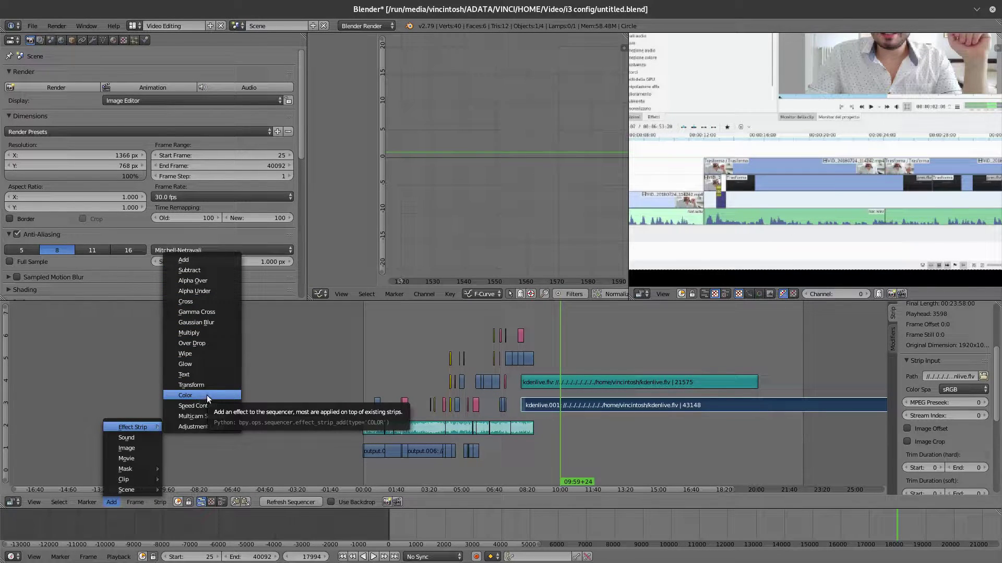
left_click(212, 408)
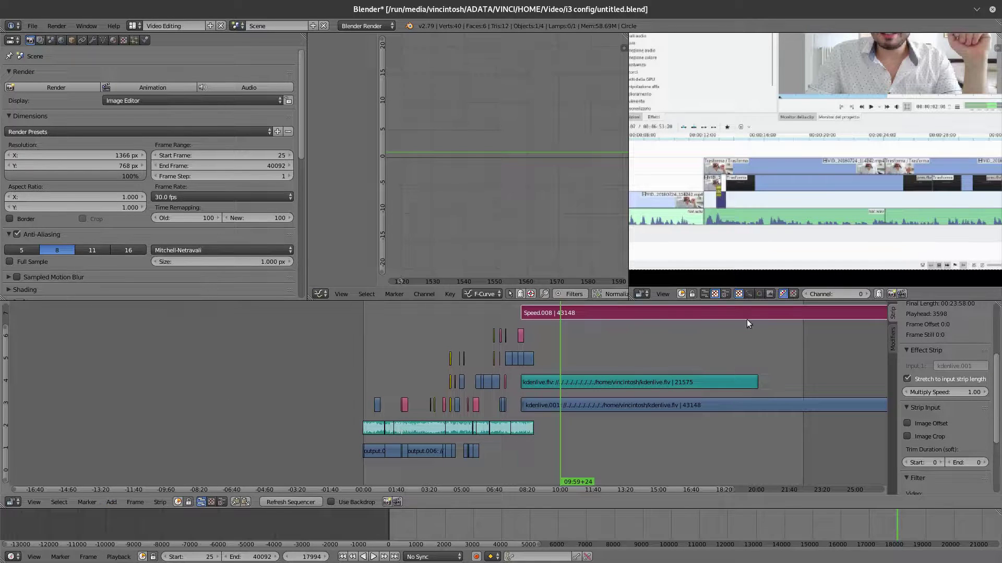
scroll(747, 323, "down", 2)
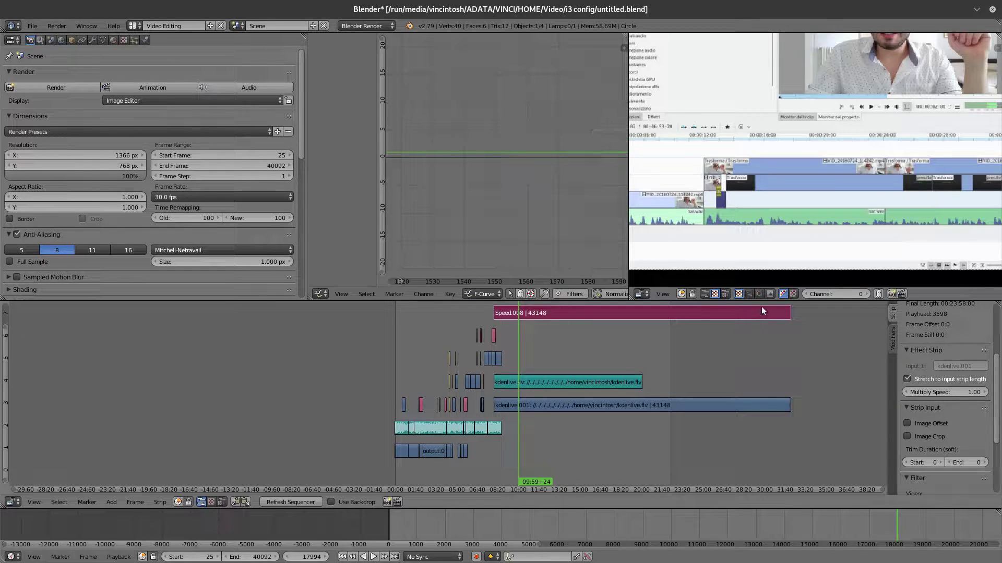
left_click(950, 390)
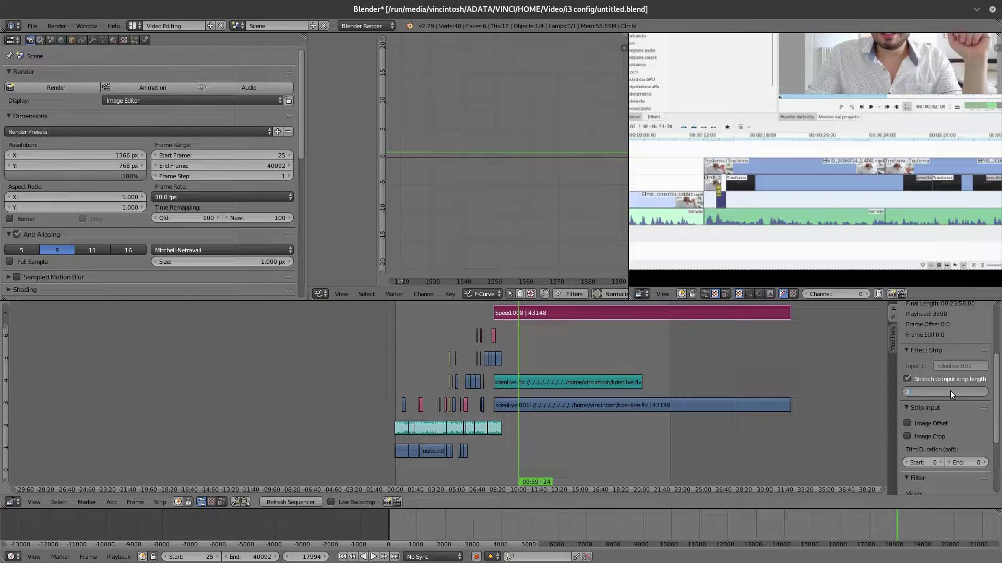
key("Return")
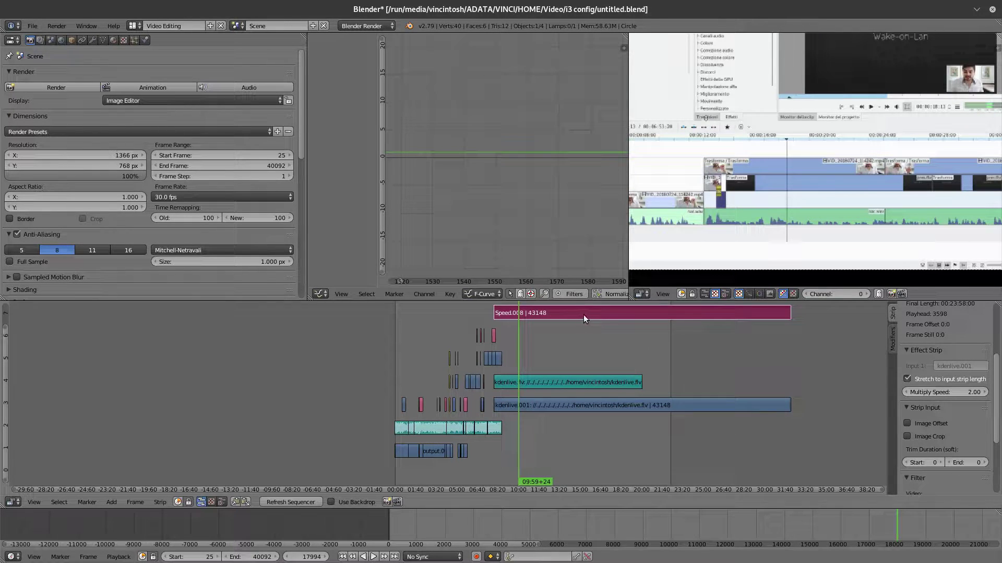
left_click_drag(583, 314, 644, 313)
scroll(730, 381, "down", 3)
scroll(746, 177, "down", 4)
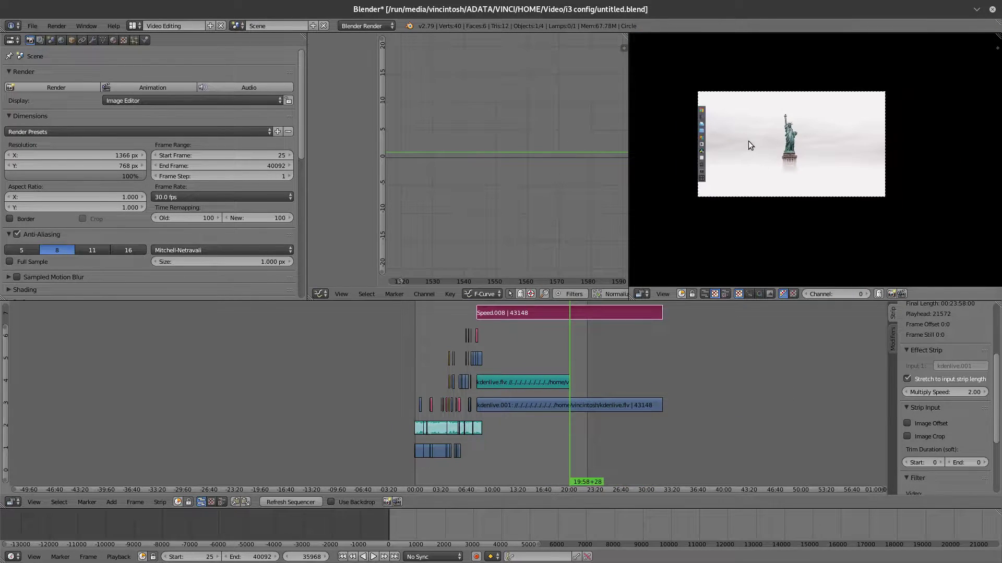
scroll(748, 145, "up", 5)
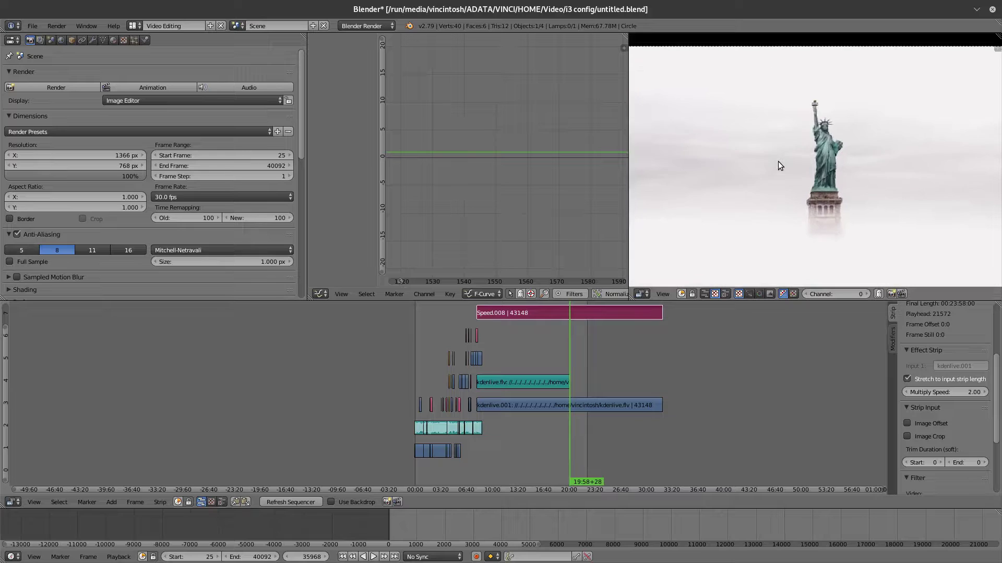
scroll(779, 165, "down", 1)
left_click(561, 312)
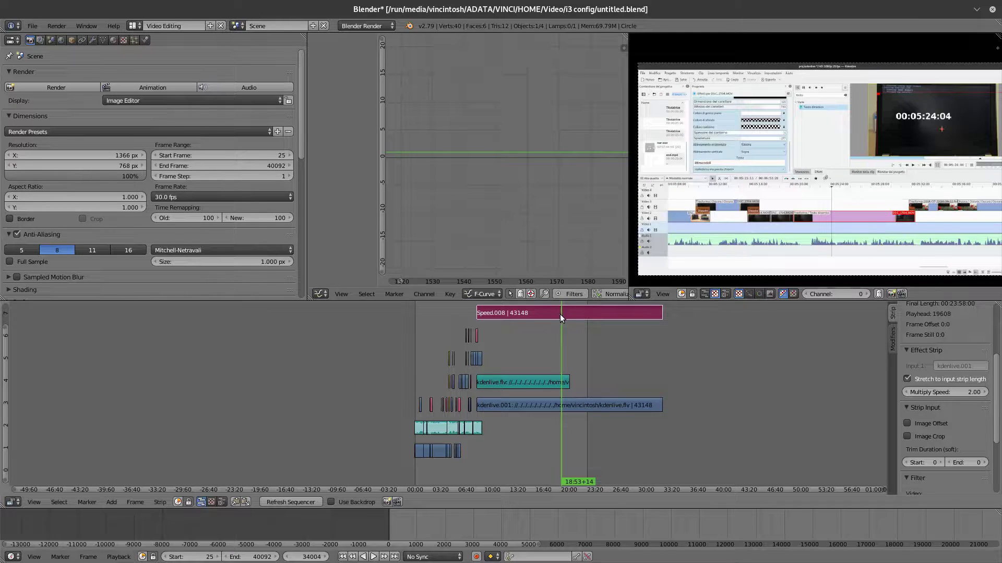
left_click_drag(559, 314, 575, 407)
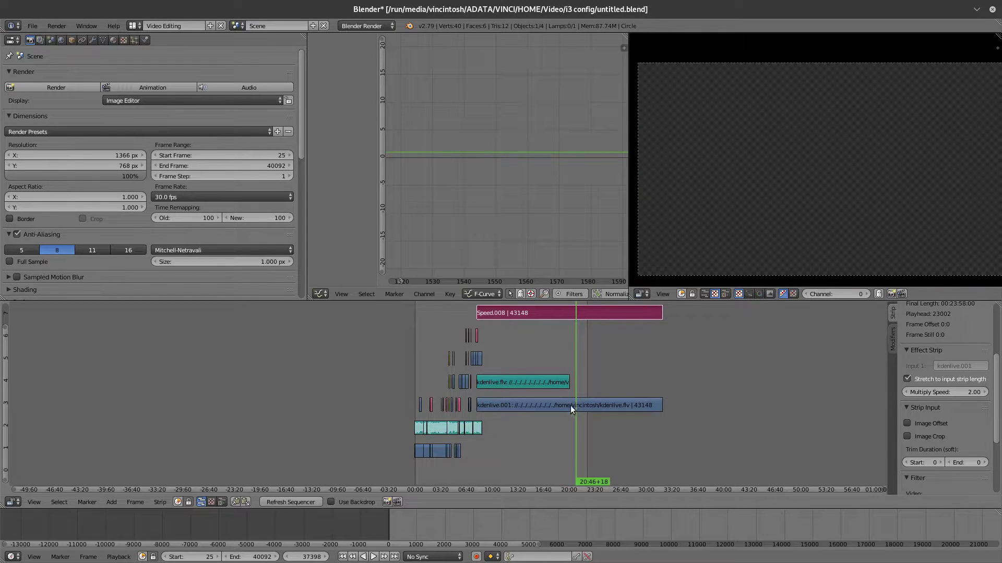
left_click(661, 406)
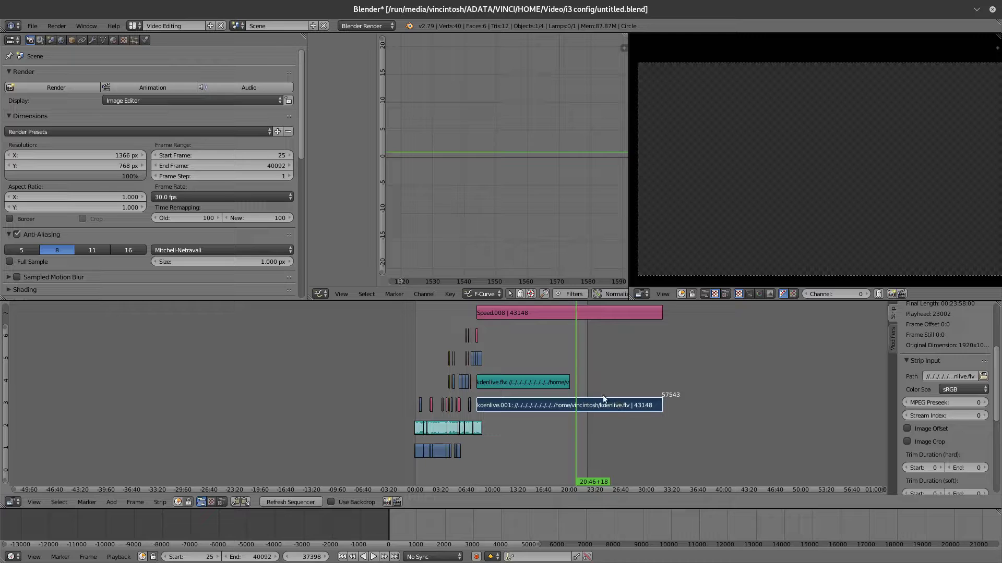
left_click(567, 375)
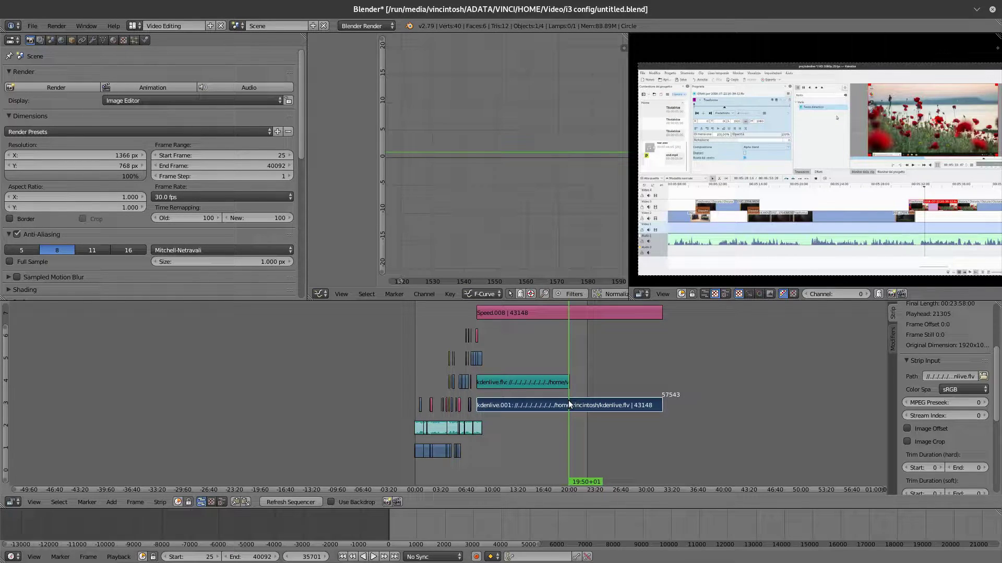
key("k")
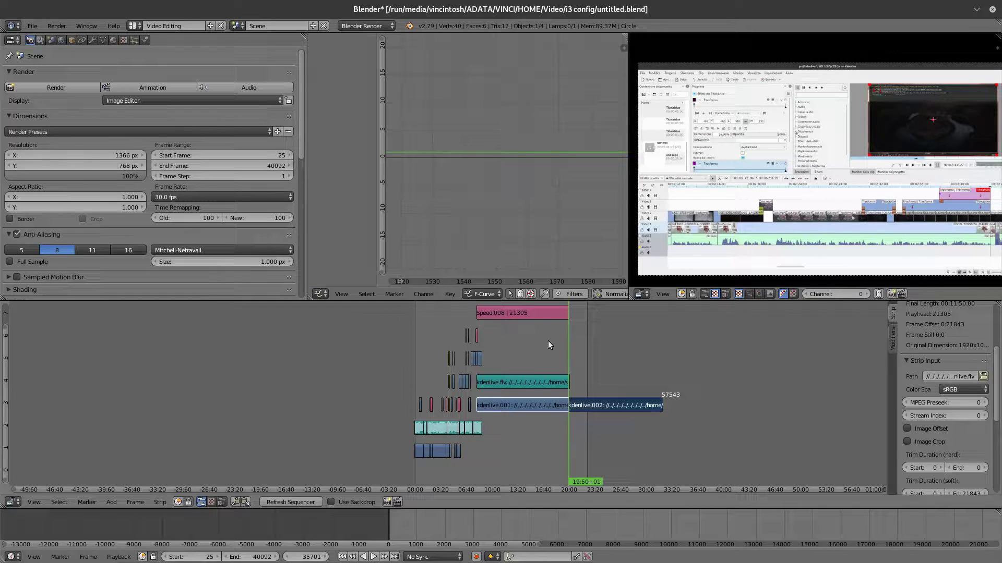
key("alt+a")
left_click_drag(632, 345, 566, 352)
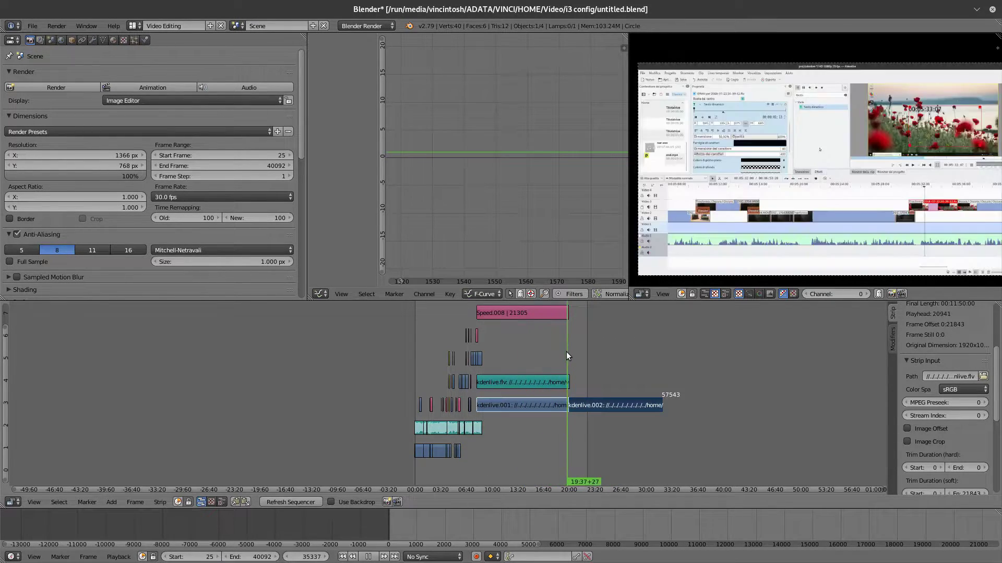
key("Escape")
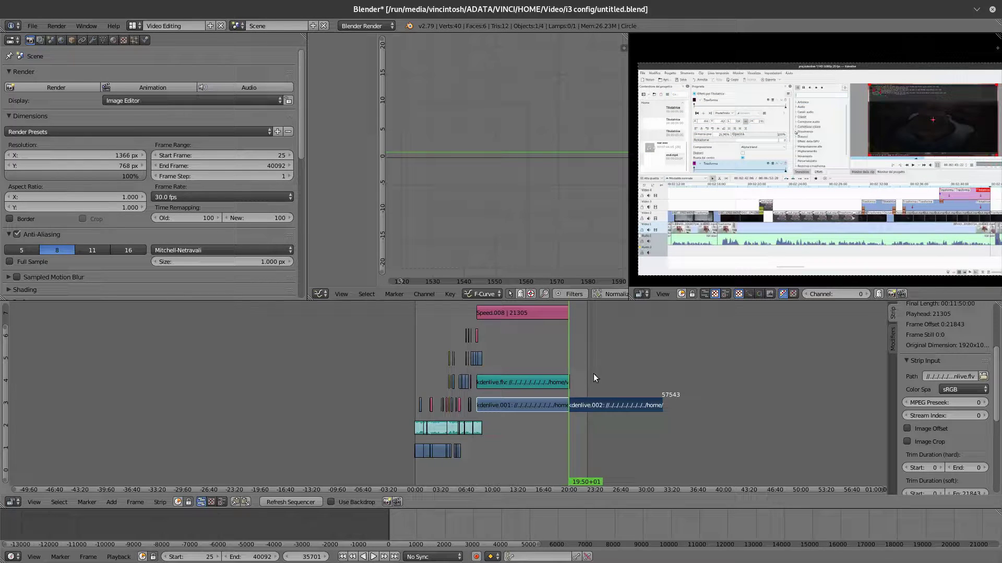
key("ctrl+z")
left_click_drag(544, 362, 567, 369)
- Fit all output strips into view, play the edit briefly, then jump to end frame 7923
scroll(565, 368, "up", 3)
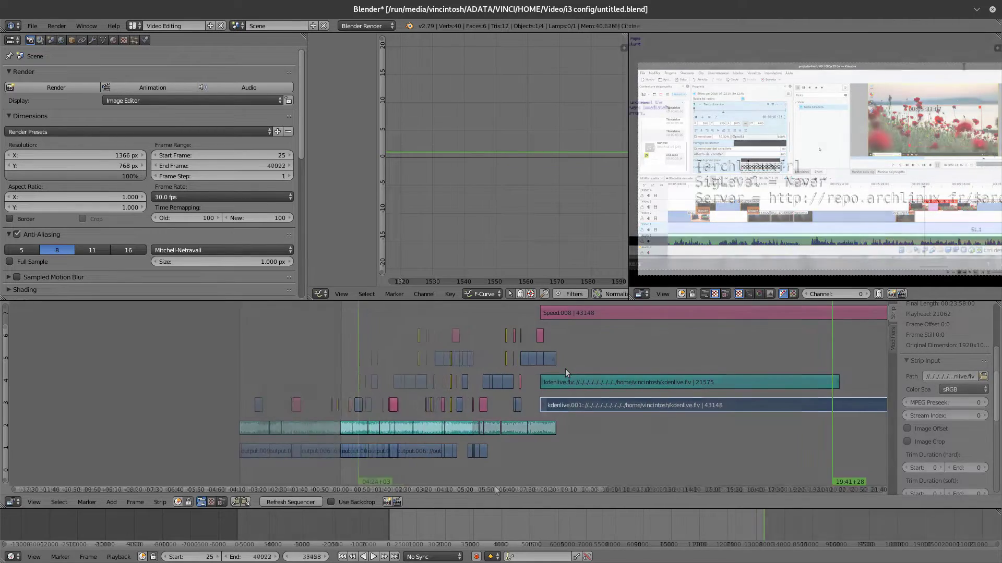
left_click_drag(603, 490, 503, 489)
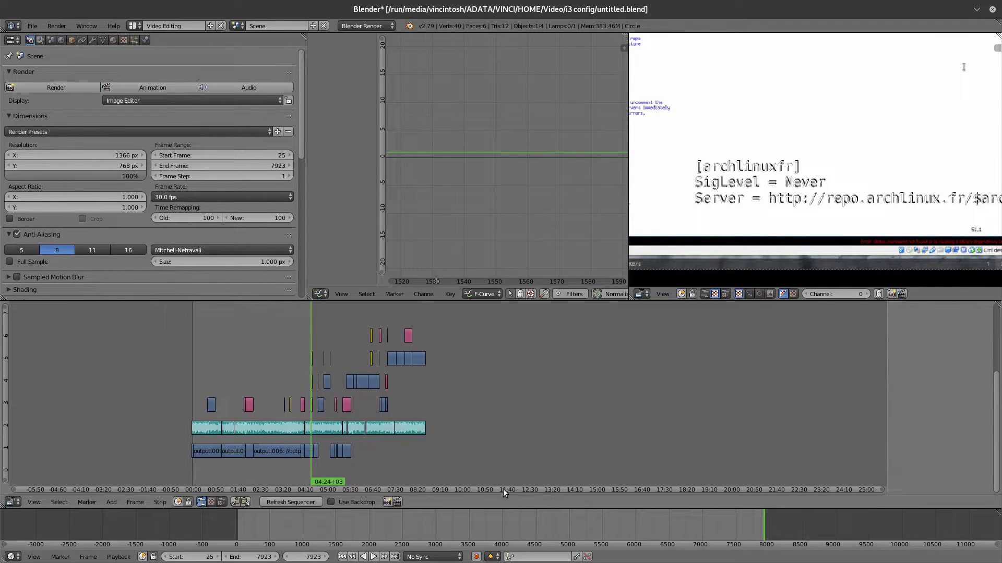
key("Home")
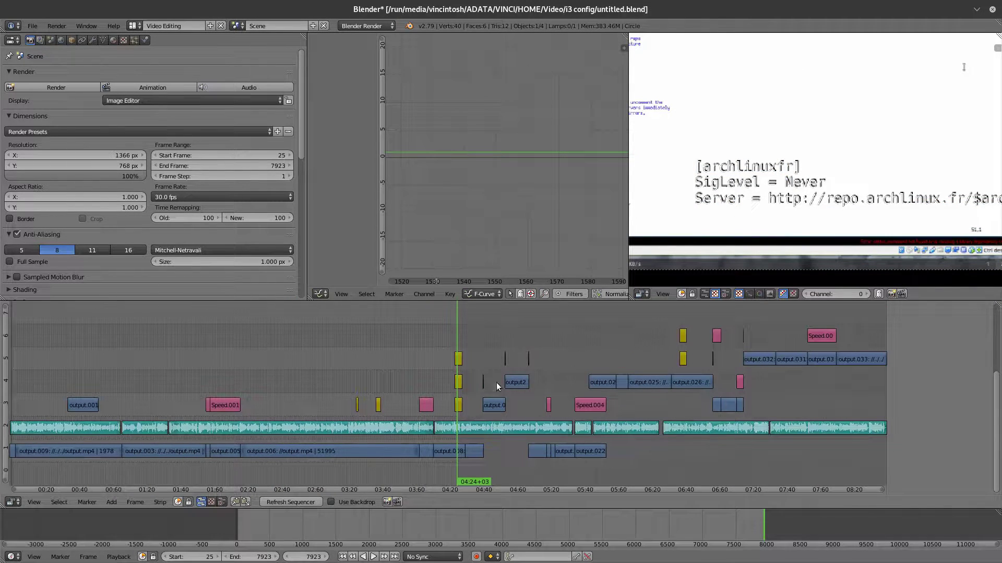
scroll(643, 387, "down", 4)
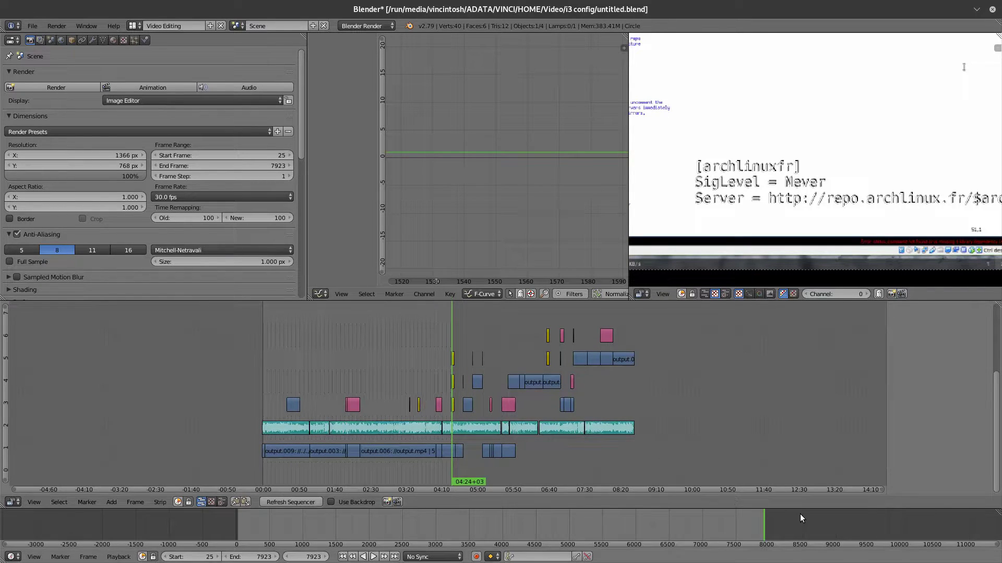
key("alt+a")
key("Escape")
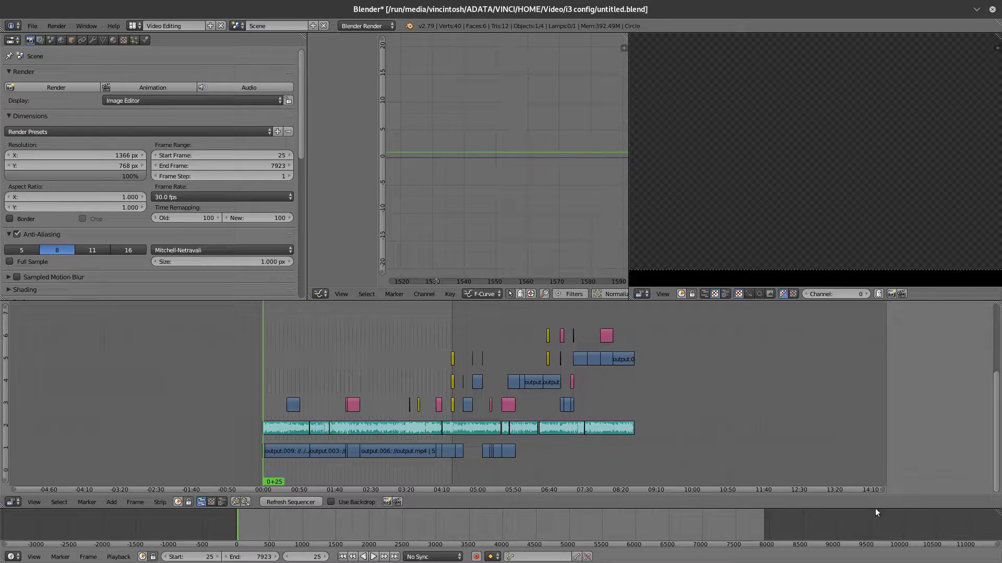
key("shift+Right")
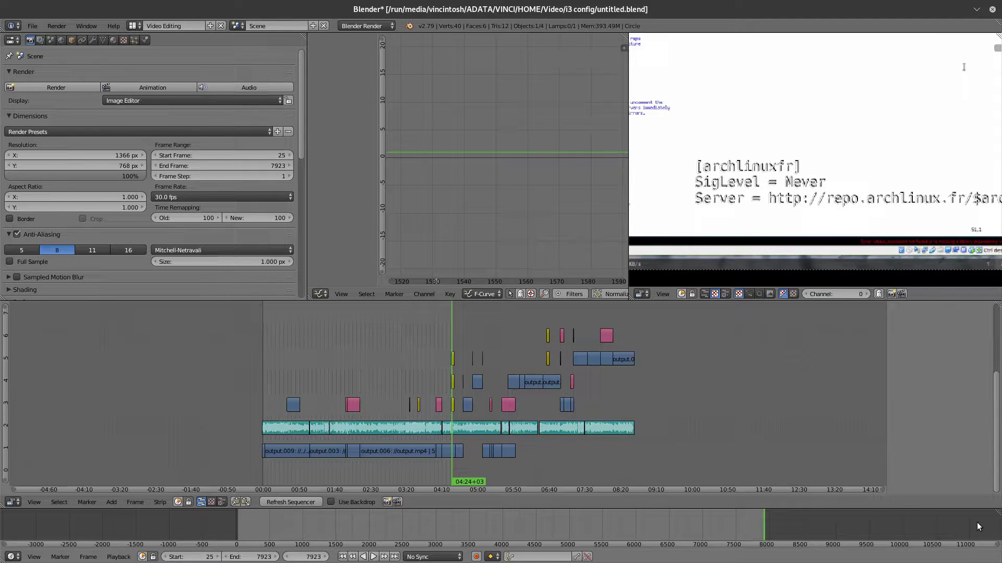
scroll(976, 522, "down", 5)
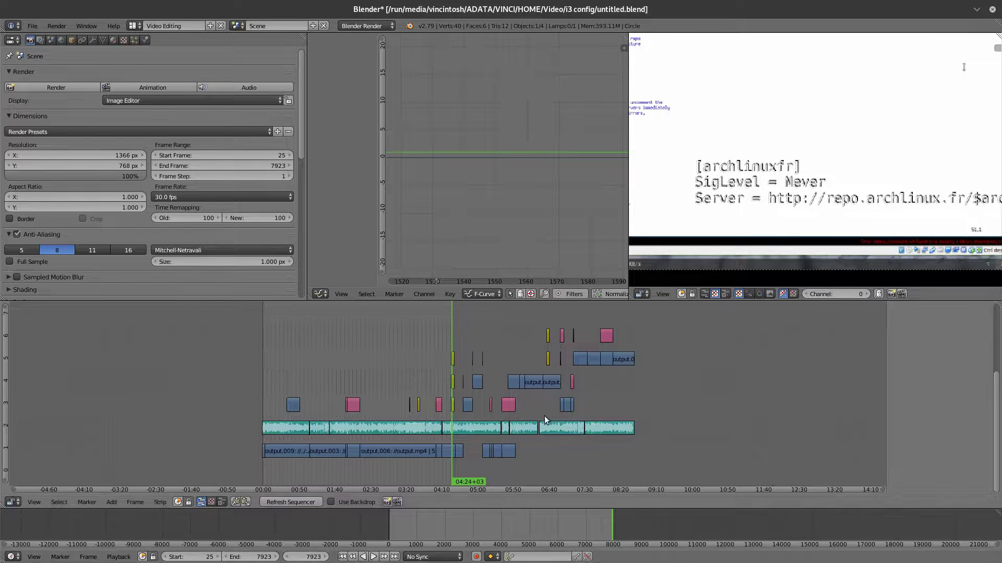
scroll(414, 439, "up", 5)
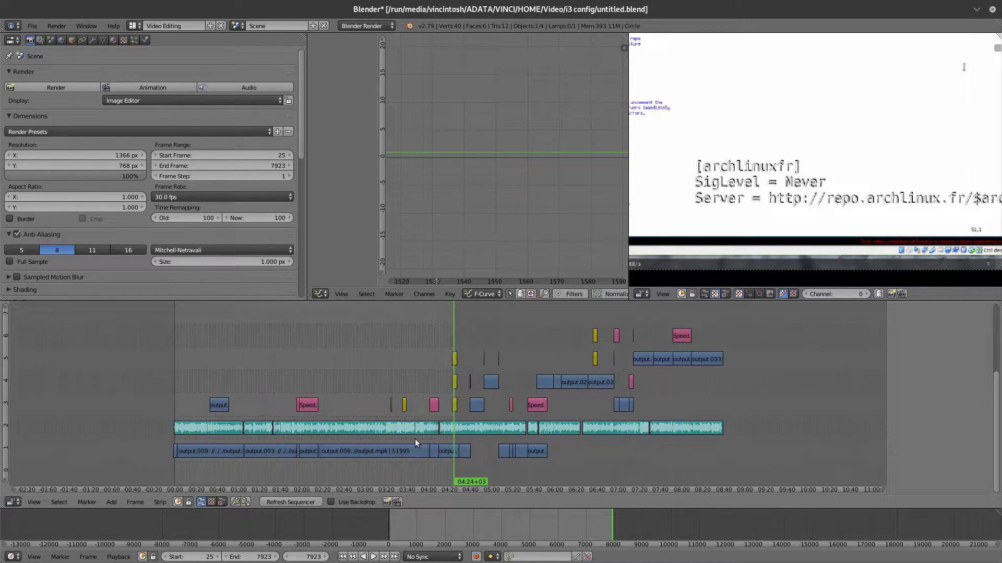
- Add kdenlive.flv from the VINCI folder as movie strips and slide them lower and earlier
scroll(415, 439, "down", 3)
key("n")
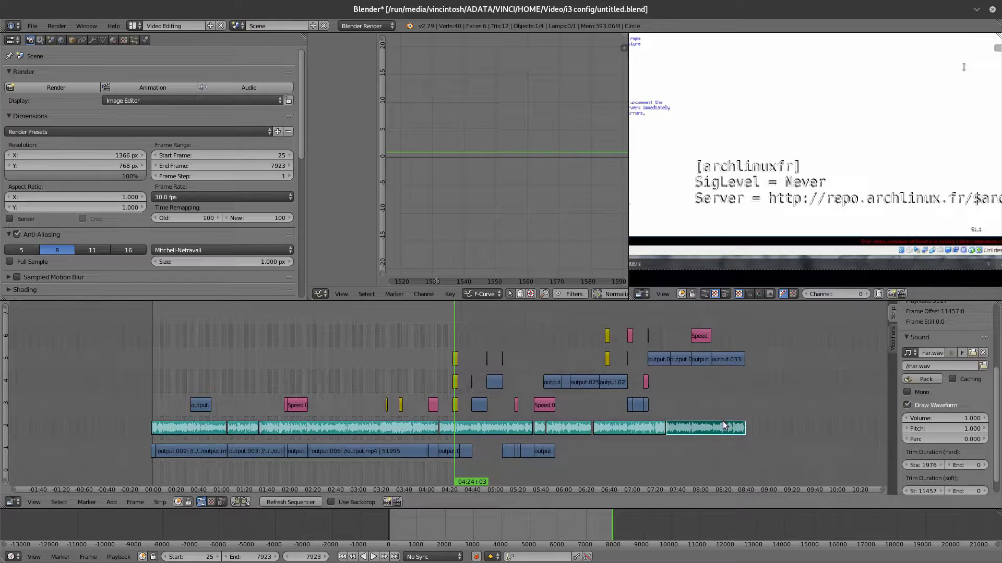
right_click(727, 357)
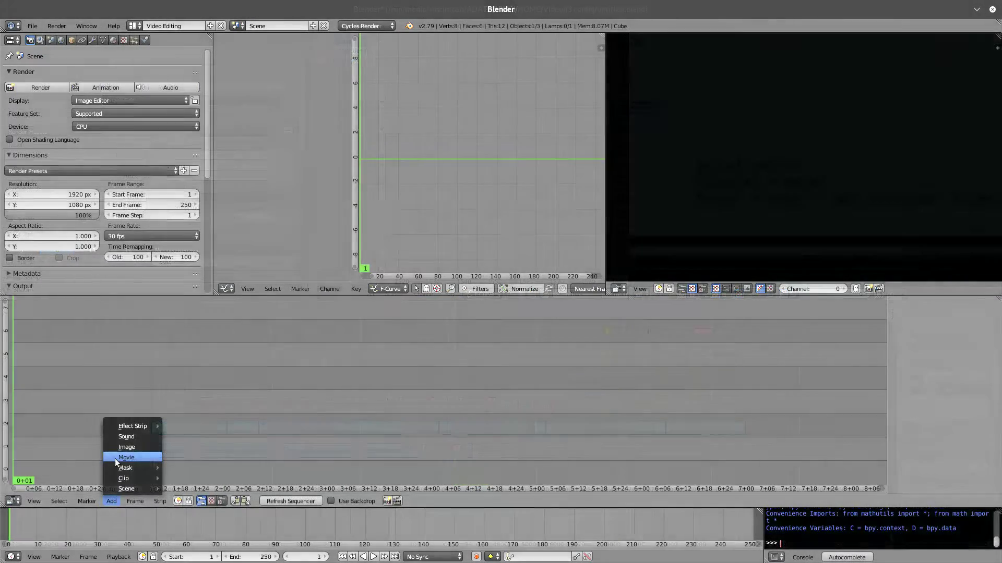
left_click(115, 458)
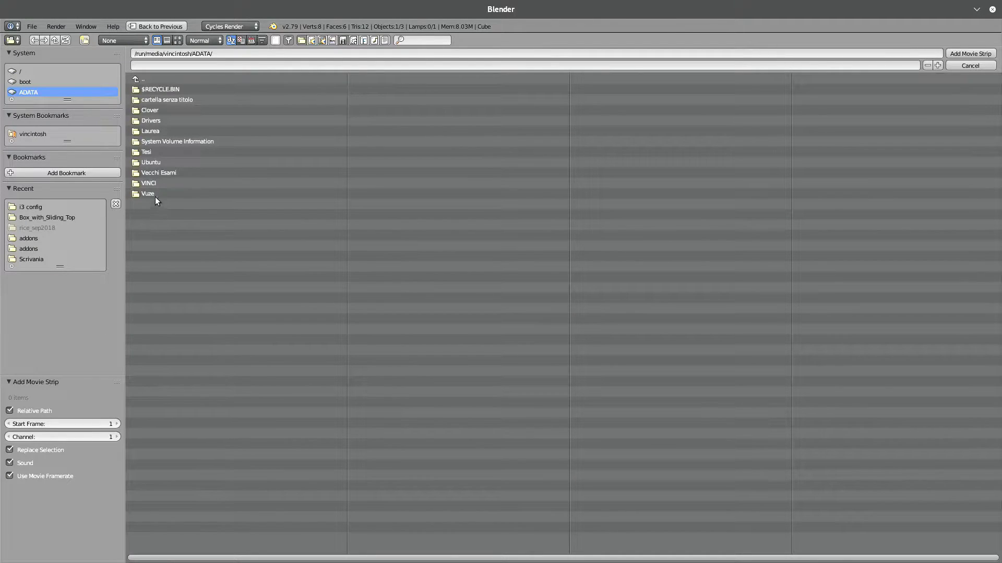
left_click(151, 181)
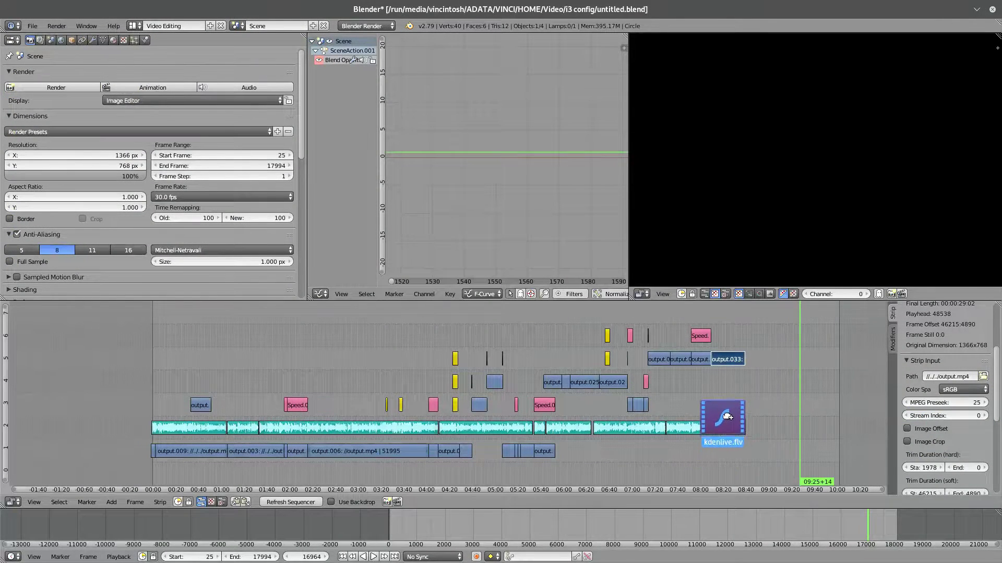
left_click_drag(727, 417, 731, 399)
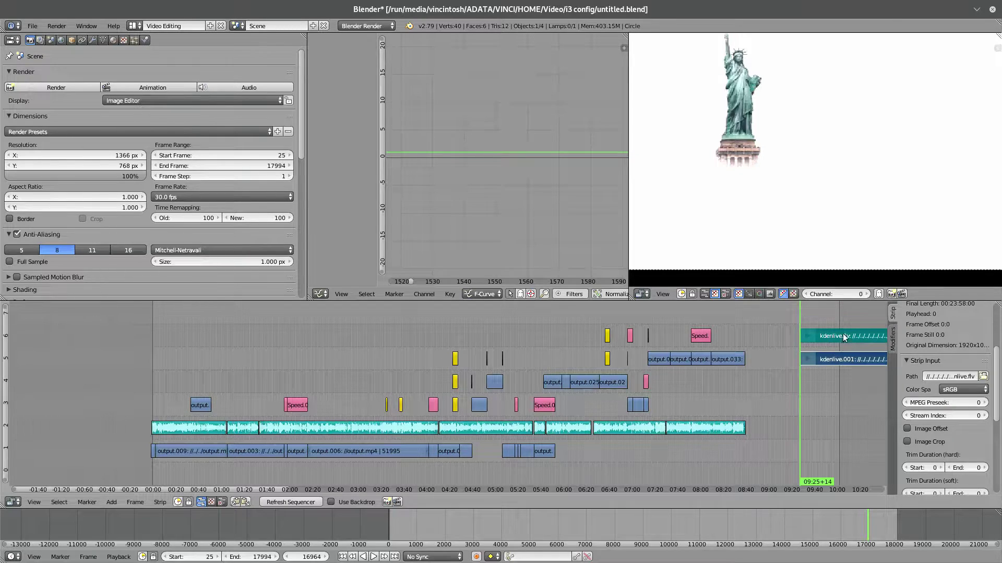
left_click_drag(832, 359, 742, 397)
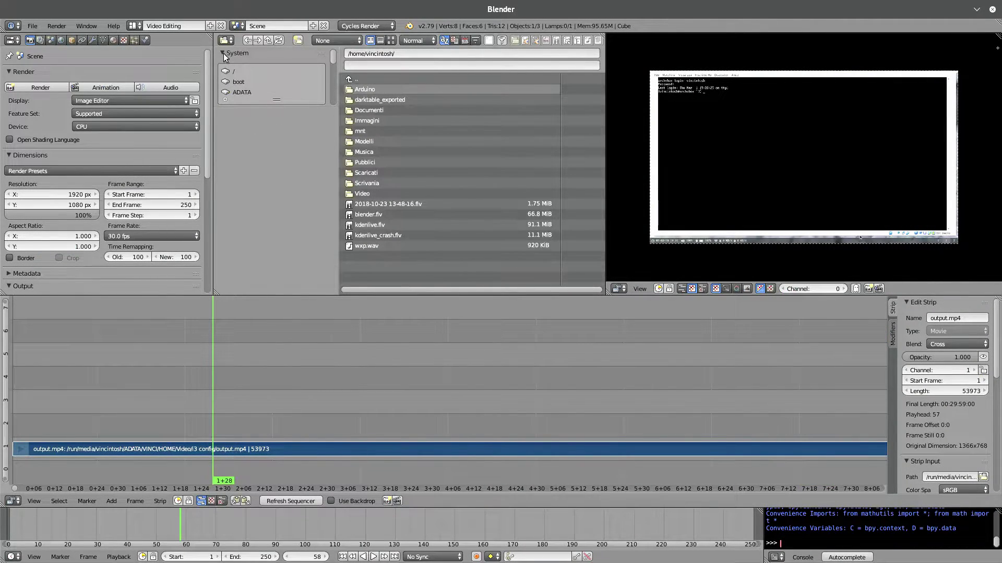
- Open the Editor Type menu for the file browser area to leave the video editor
left_click(225, 41)
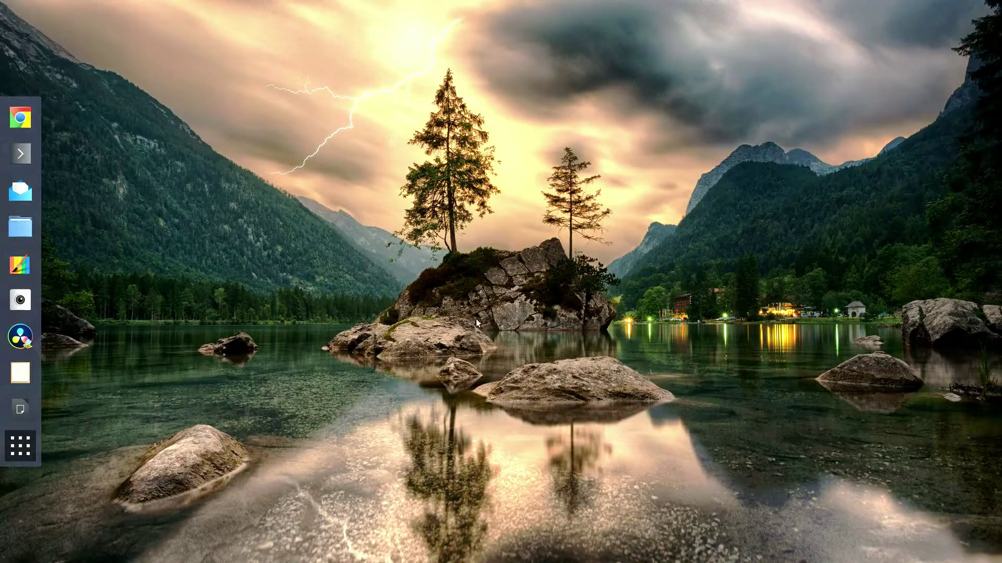
- Open a terminal and run 'yaourt davinci' to list the DaVinci Resolve packages
left_click(29, 154)
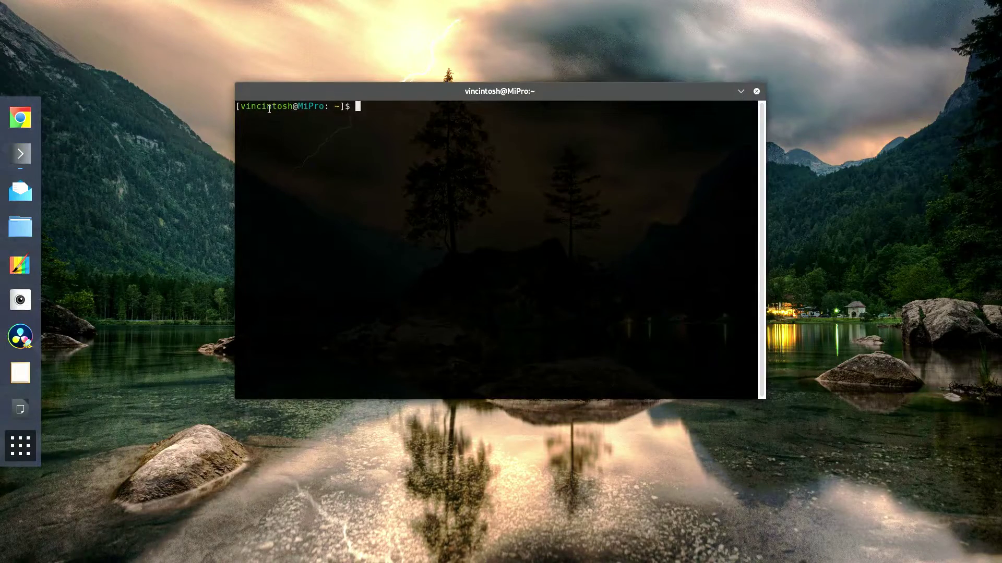
left_click_drag(337, 91, 372, 92)
type("yaourt da")
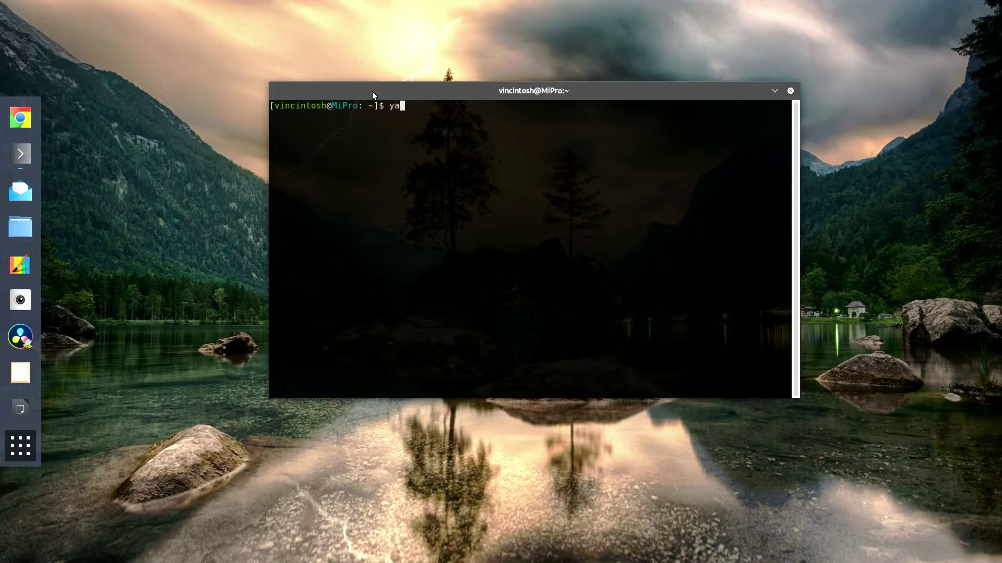
type("vinci")
key("Return")
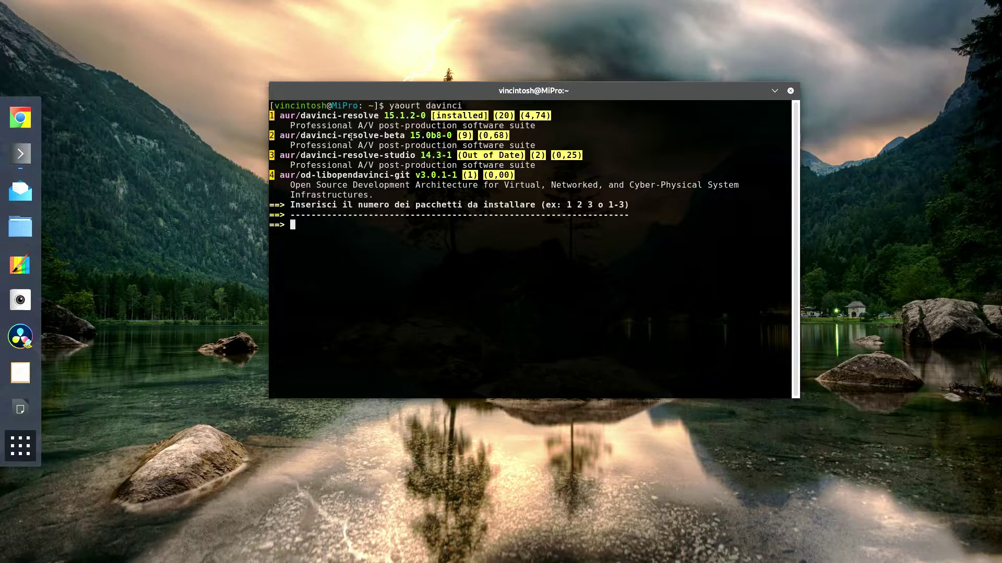
left_click_drag(351, 136, 376, 167)
left_click(411, 247)
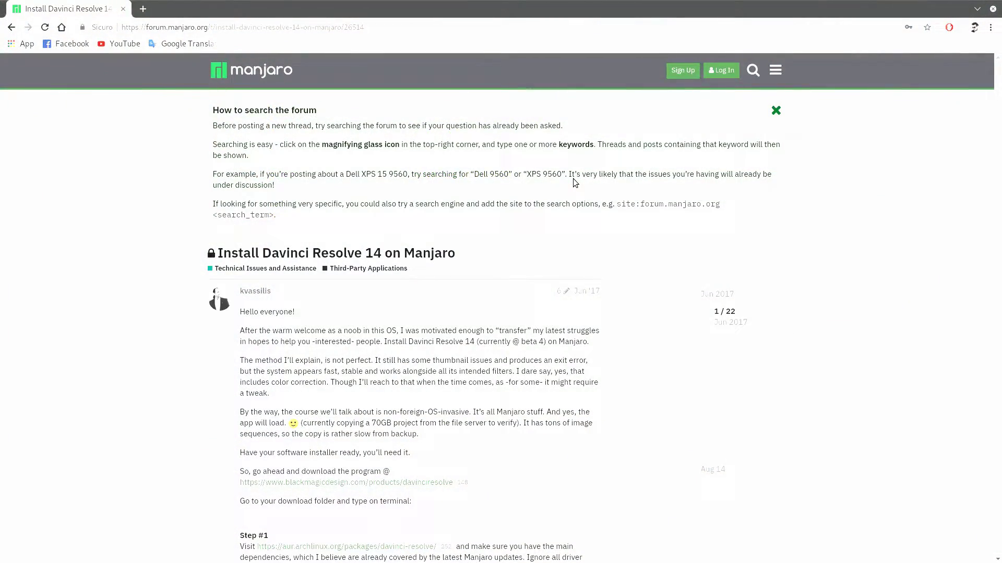
- Scroll through the Manjaro forum's Davinci Resolve 14 install instructions
scroll(518, 188, "down", 6)
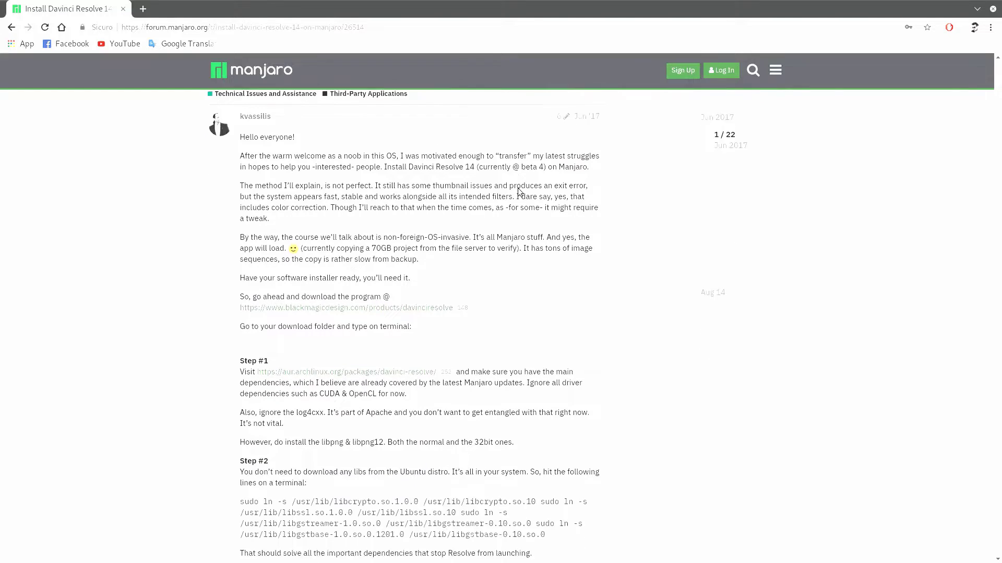
scroll(518, 192, "down", 12)
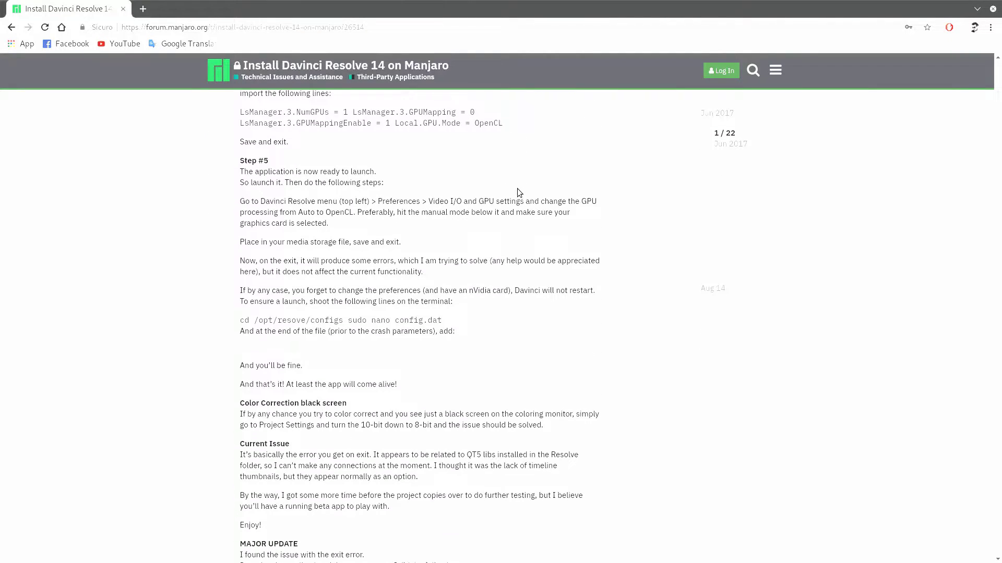
scroll(518, 192, "up", 7)
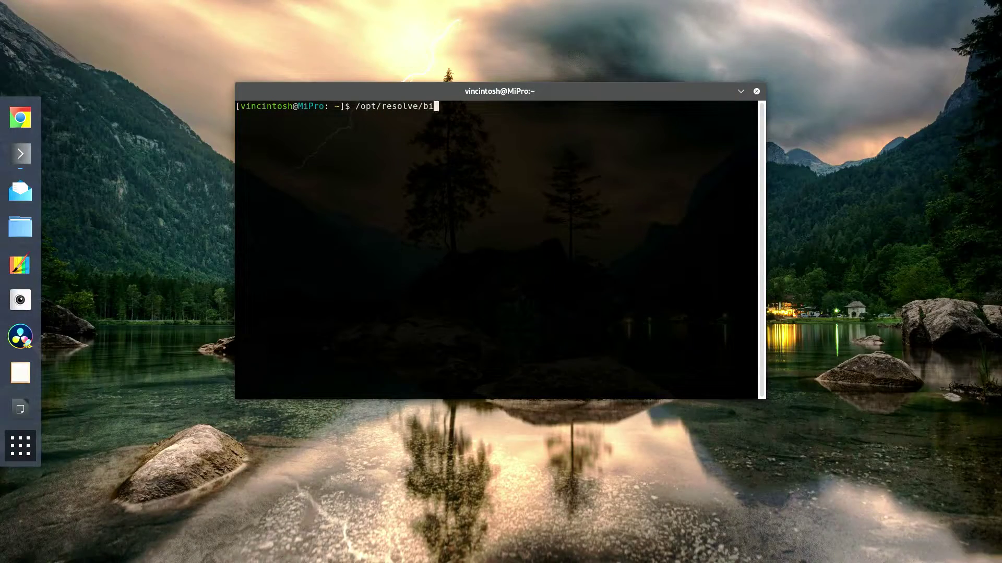
- Relaunch Resolve, add a circular window mask, and place asc.mp4 on the timeline as audio
key("Return")
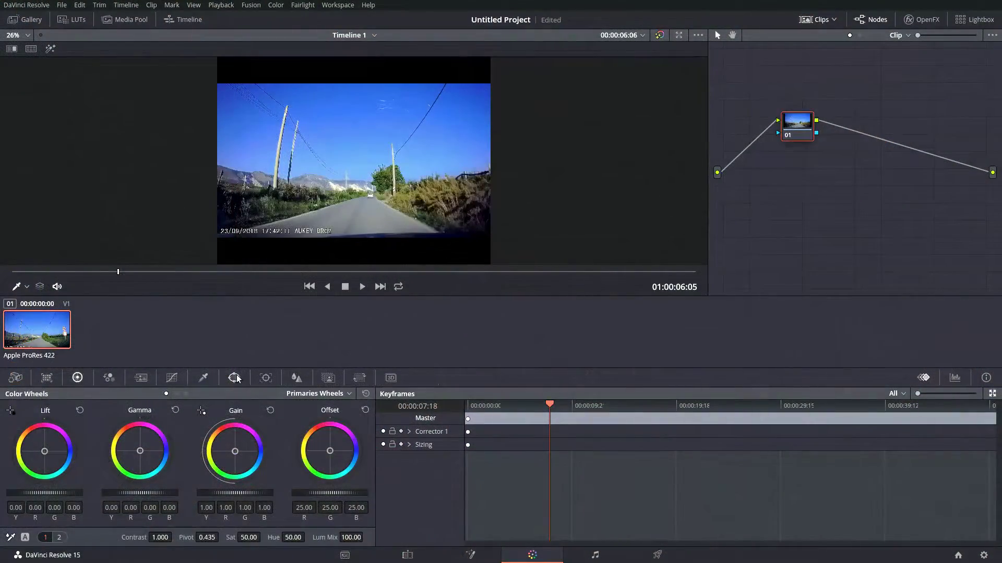
left_click(234, 377)
scroll(366, 209, "up", 4)
scroll(374, 214, "up", 2)
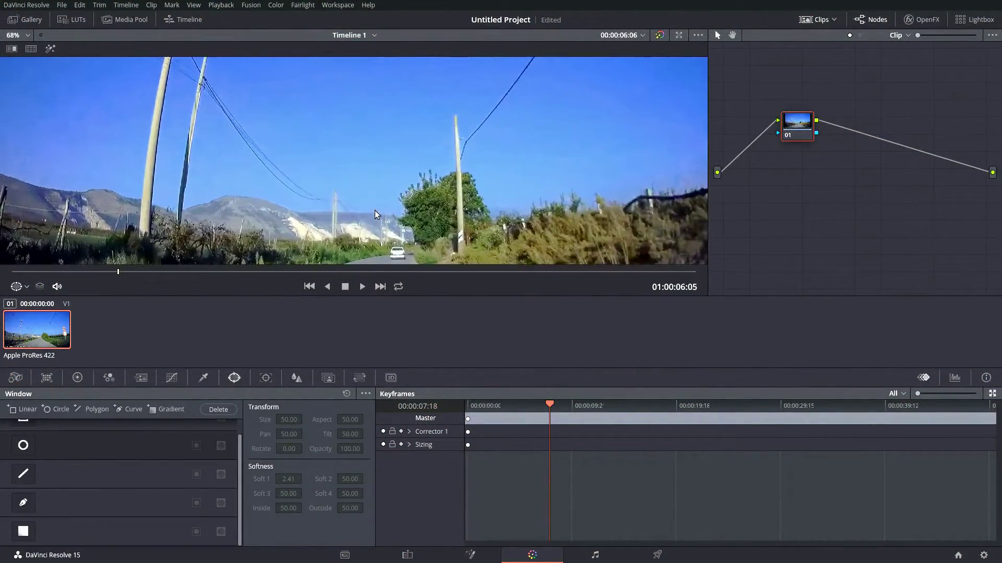
left_click(21, 446)
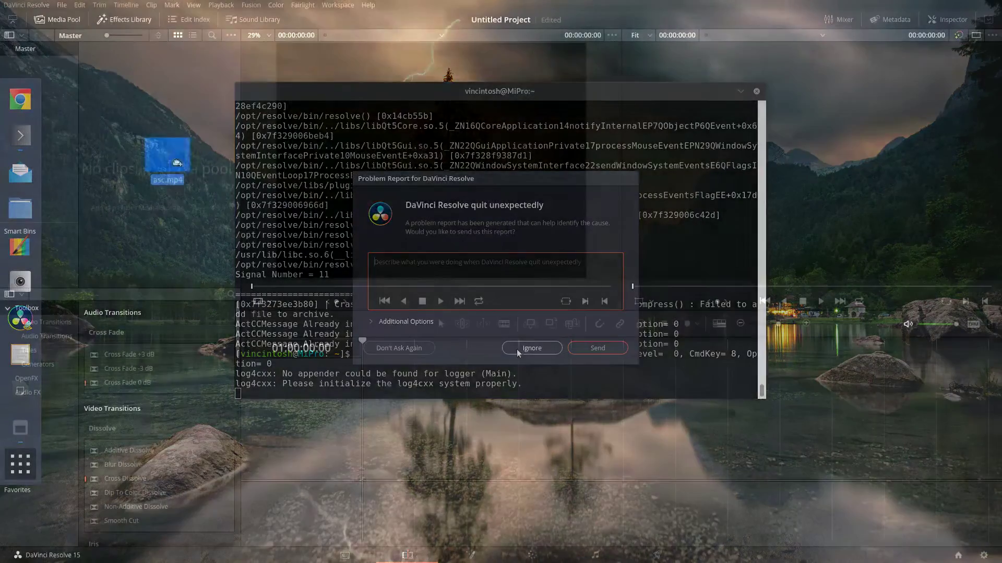
left_click_drag(173, 164, 421, 408)
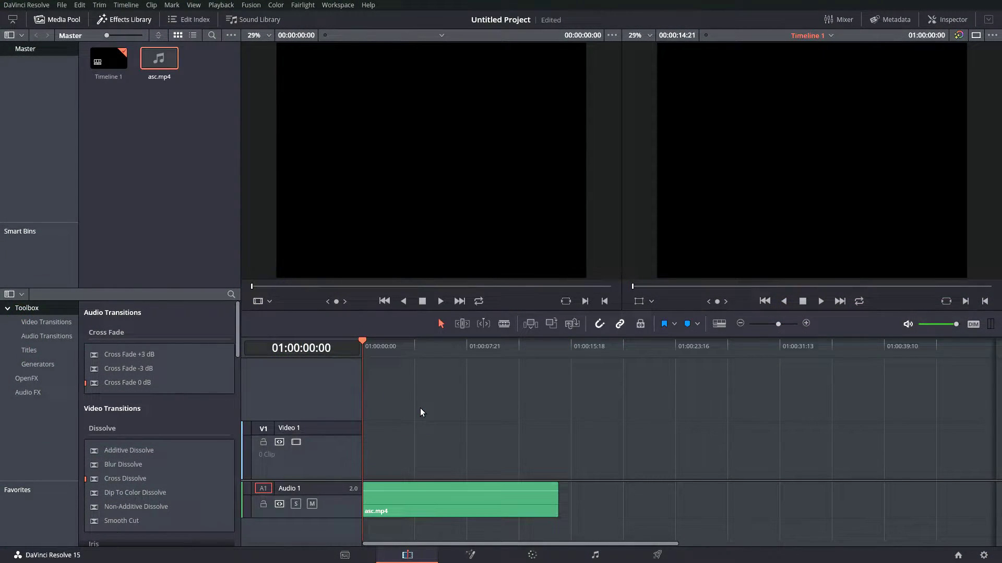
left_click(414, 510)
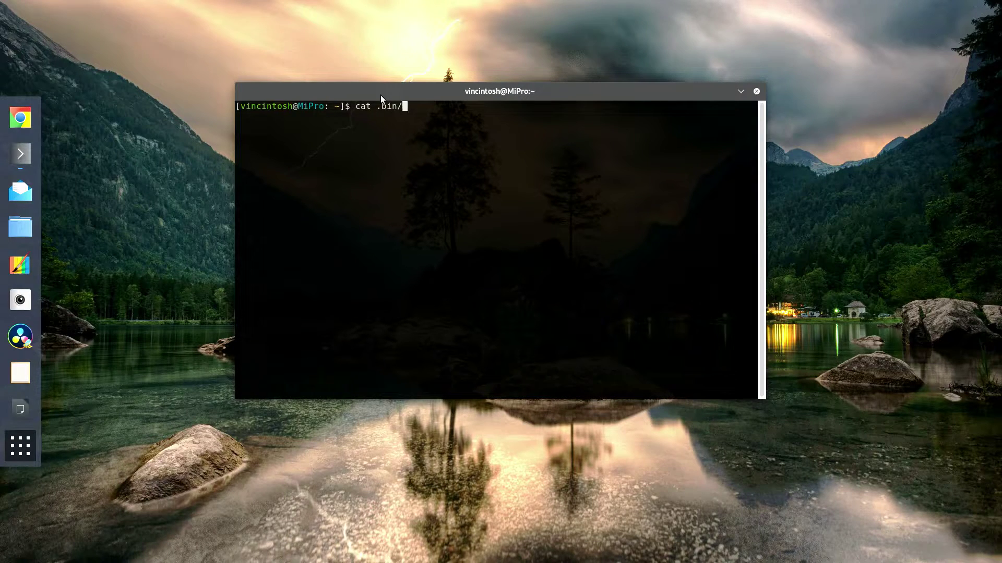
- Print the prores conversion script with cat .bin/prores and read it
type("prores")
key("Return")
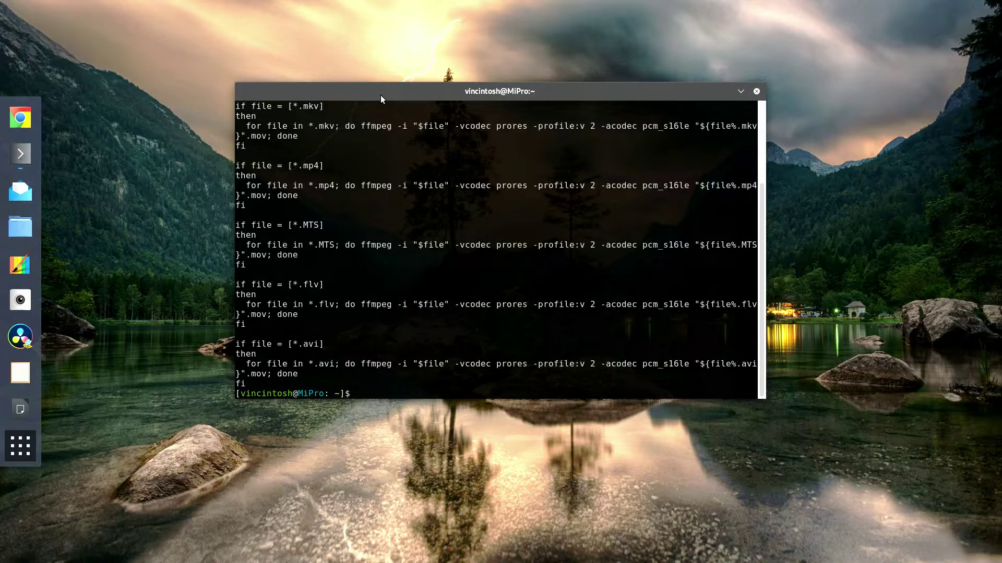
scroll(398, 208, "up", 5)
scroll(396, 210, "down", 5)
scroll(396, 210, "up", 4)
- Run prores in ~/Video/asc to convert the clips to ProRes, interrupting one ffmpeg pass
type("cd '/home/vincintosh/Video/asc/'")
key("Return")
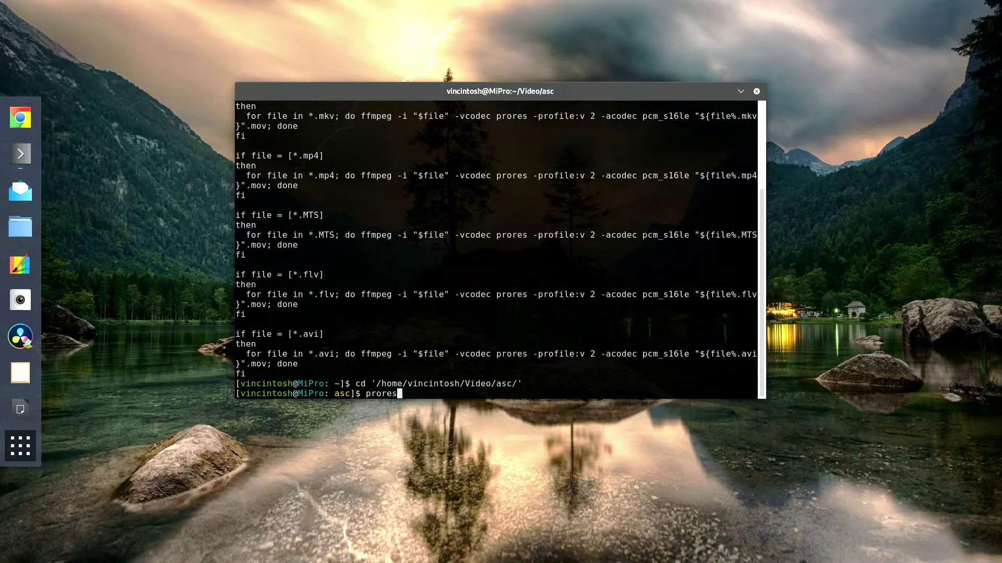
key("Return")
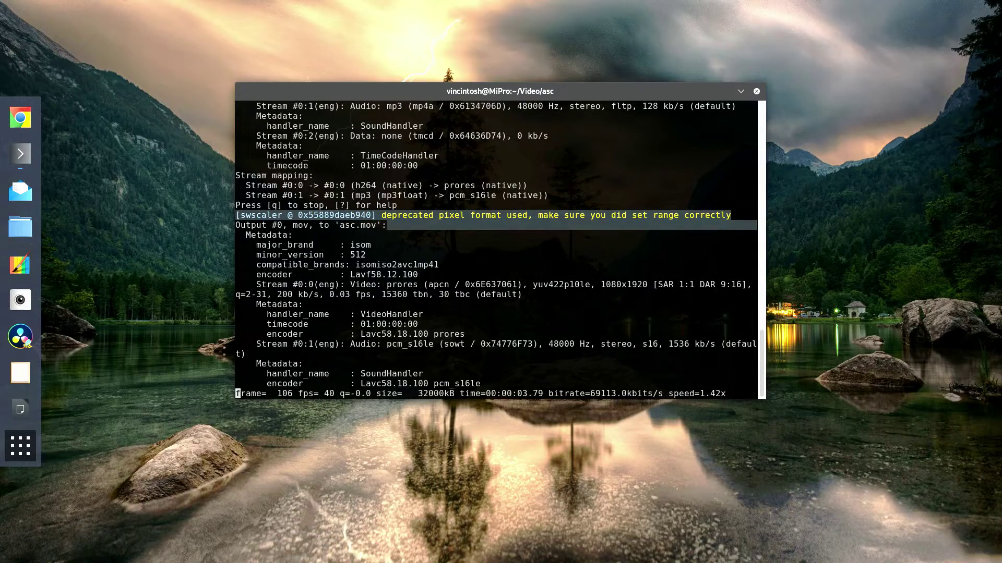
key("ctrl+c")
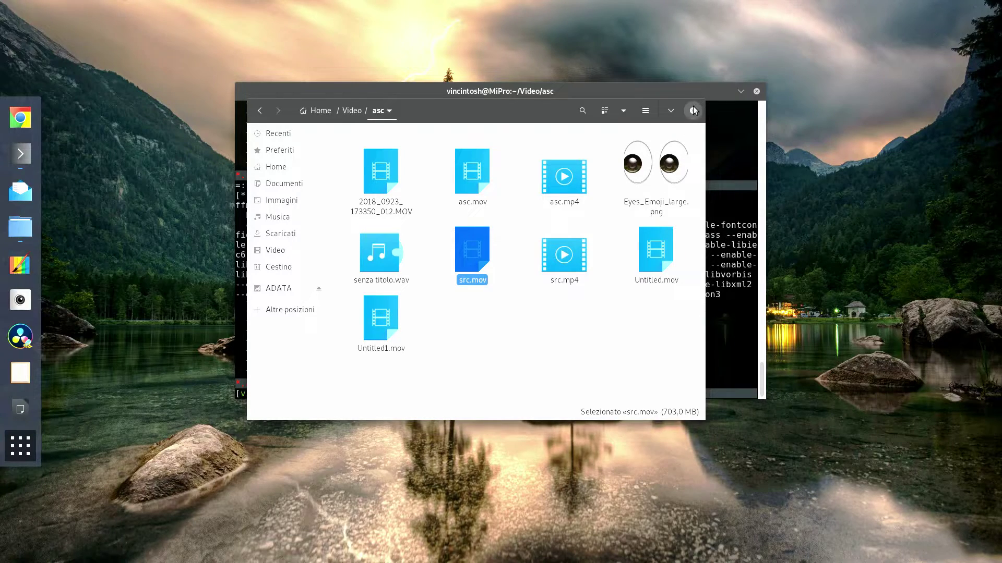
- Compare the src.mp4 and src.mov file sizes, then drag src.mov onto the Resolve timeline
left_click(578, 239)
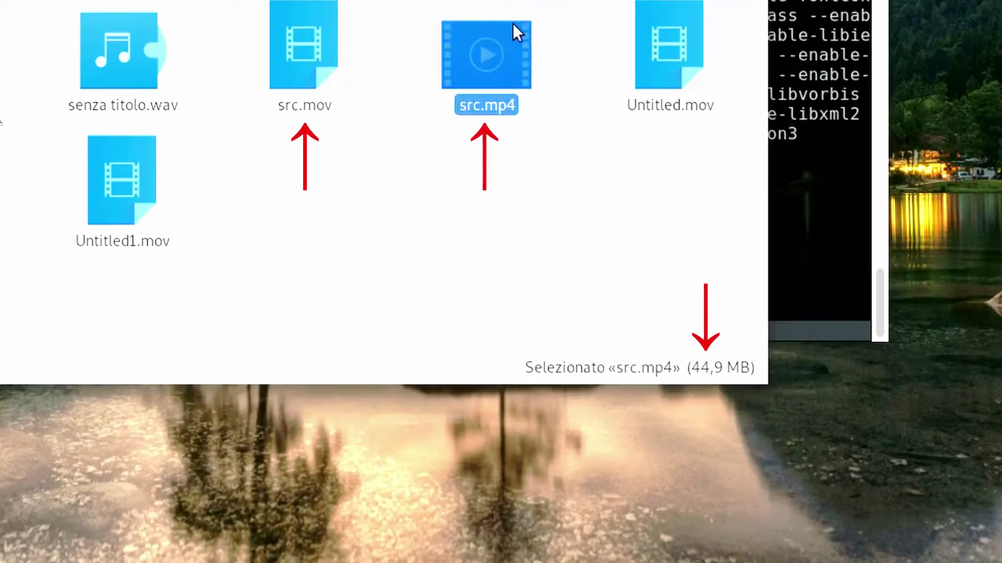
left_click(309, 29)
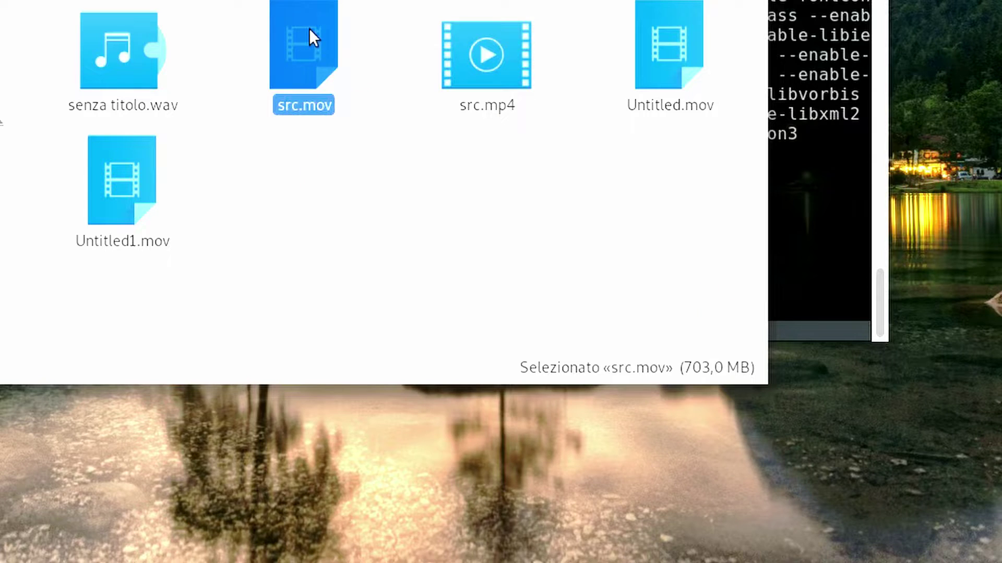
left_click_drag(309, 28, 308, 30)
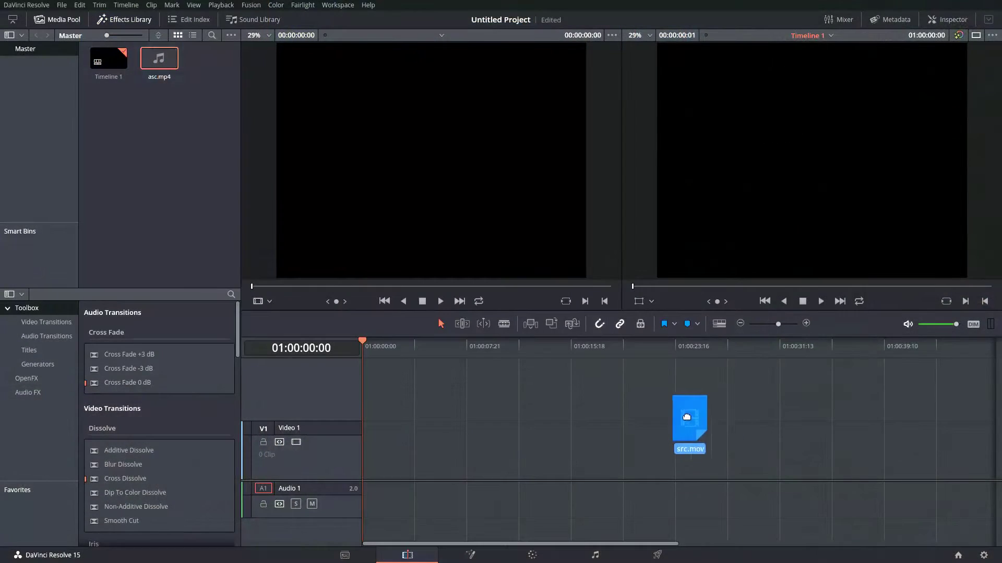
left_click_drag(682, 414, 359, 448)
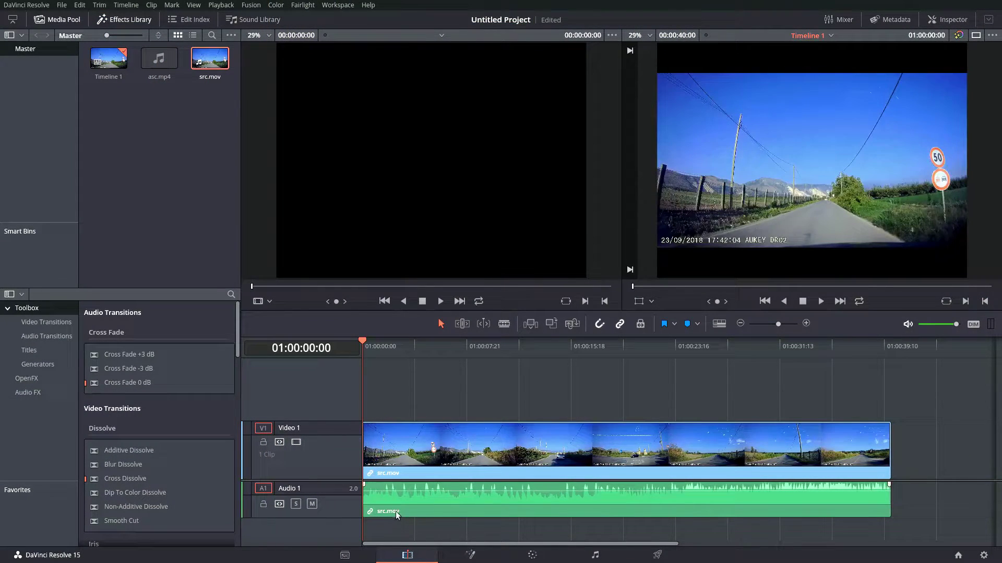
- Blade src.mov at 01:00:08 and 01:00:15, then switch to the Color page
key("b")
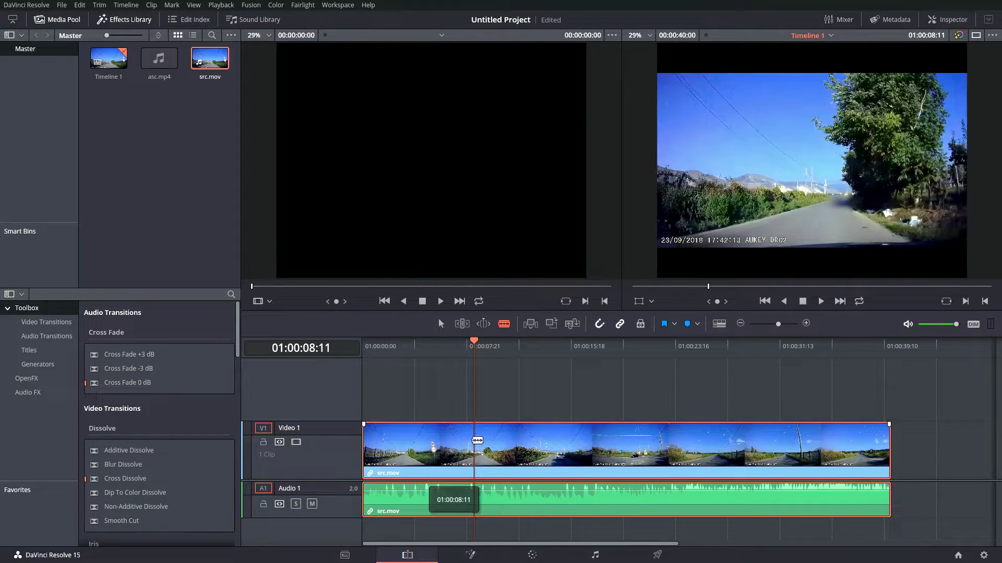
left_click(472, 444)
left_click(568, 441)
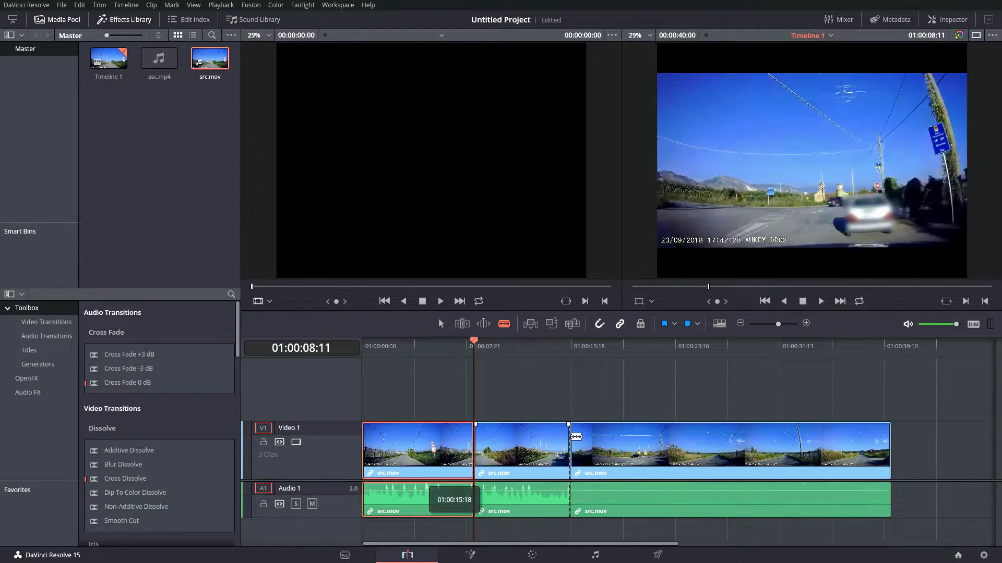
key("a")
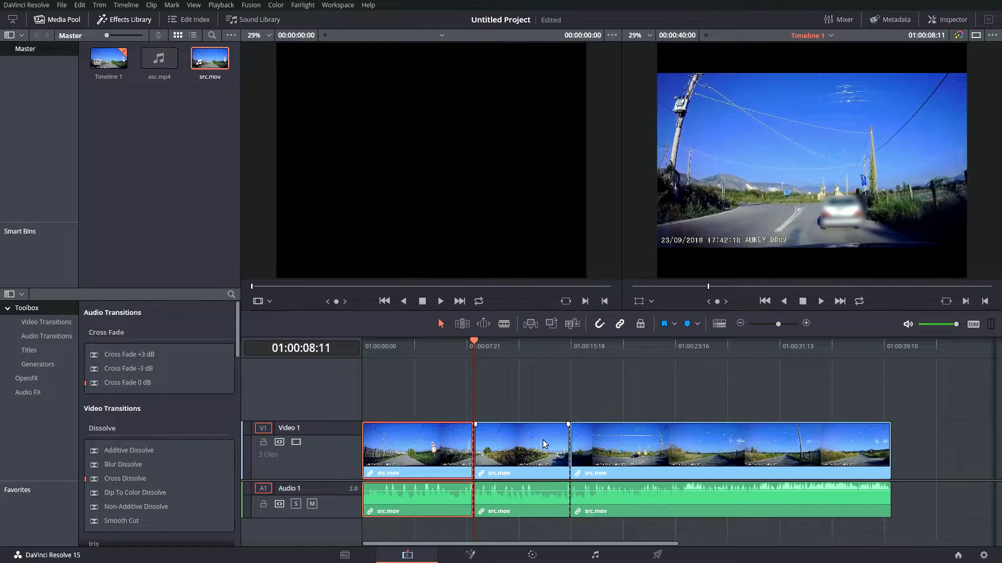
left_click_drag(542, 440, 548, 412)
key("shift+6")
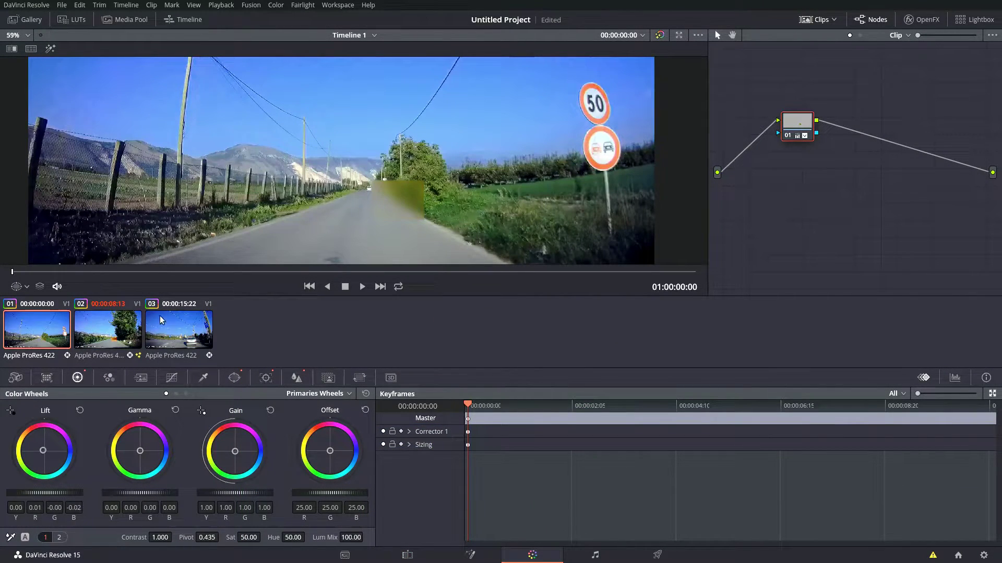
- Load clip 03 into Fusion, wire MediaIn1 to MediaOut1, and insert a Color Curves node
left_click(167, 331)
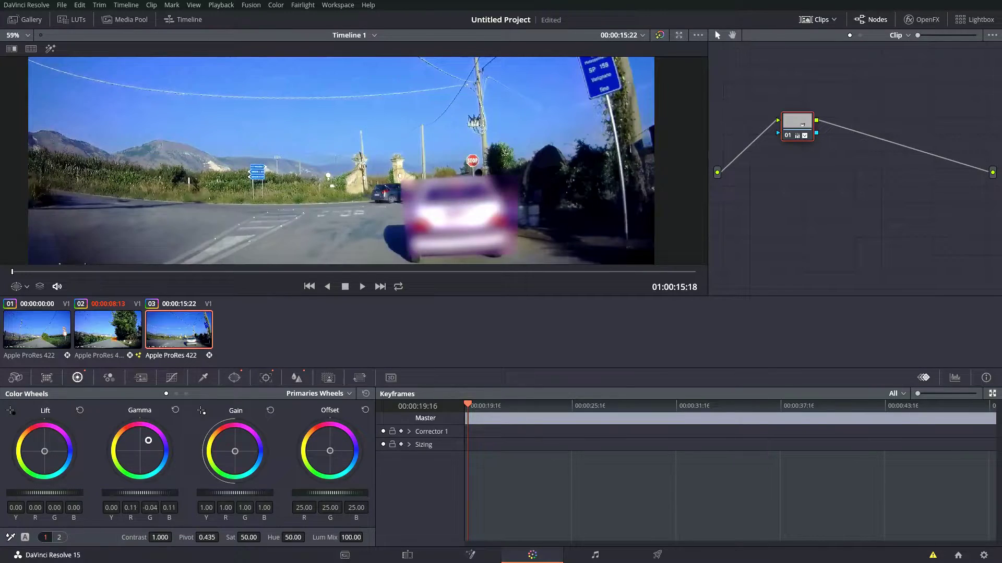
key("shift+5")
left_click_drag(67, 380, 468, 368)
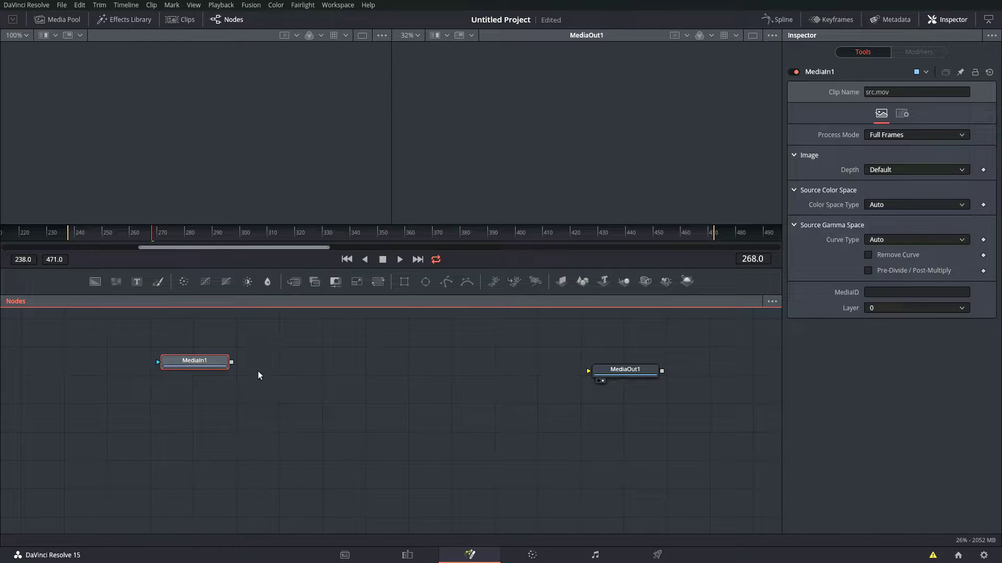
left_click_drag(231, 362, 592, 374)
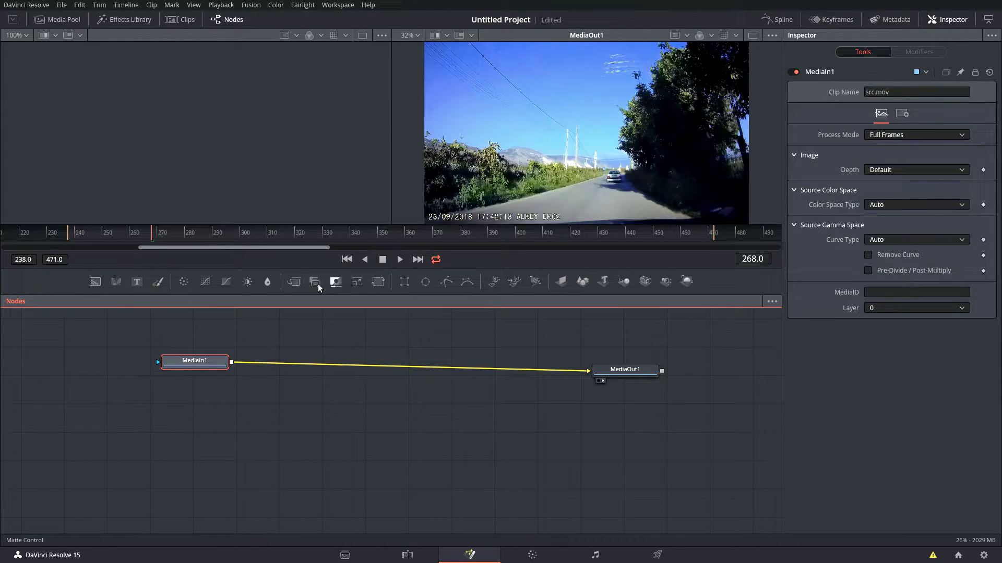
left_click(204, 283)
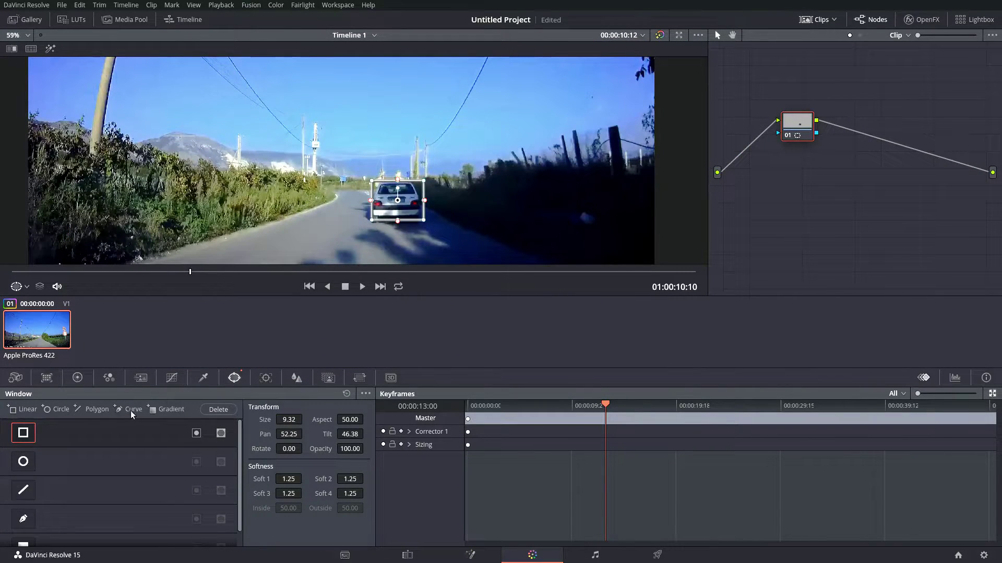
- Track the rectangular window forward along the white car, stopping once the car is covered
left_click(266, 378)
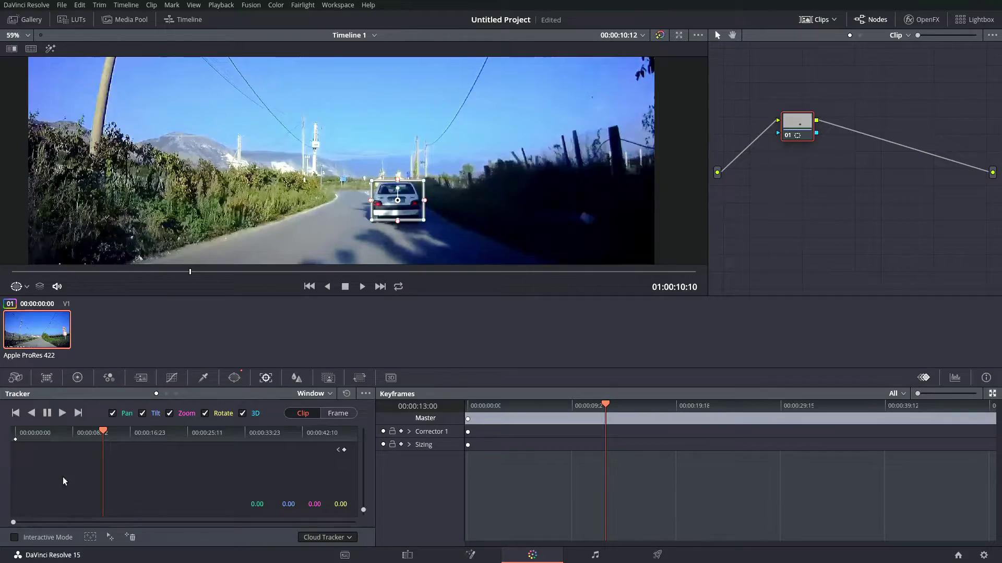
left_click(61, 416)
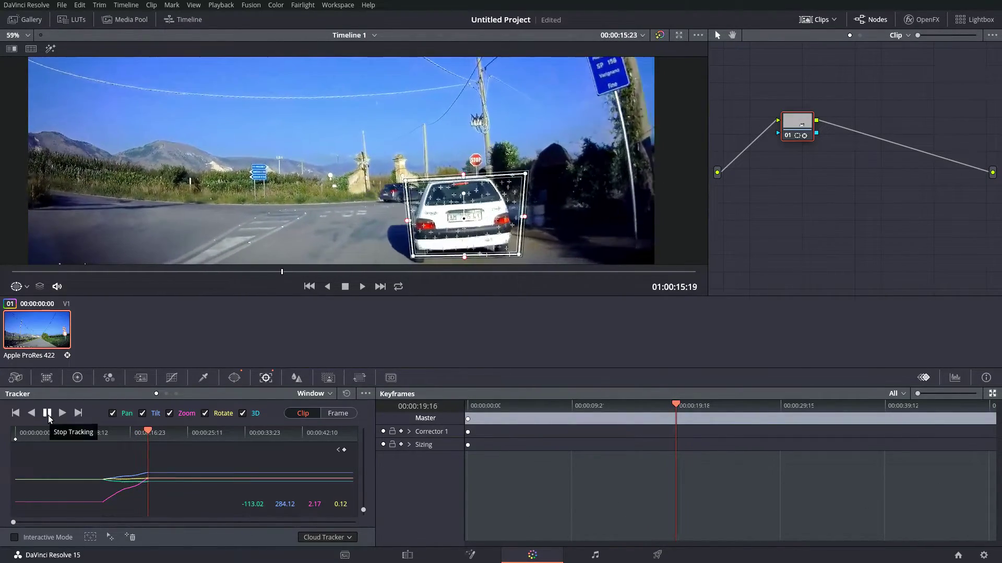
left_click(47, 413)
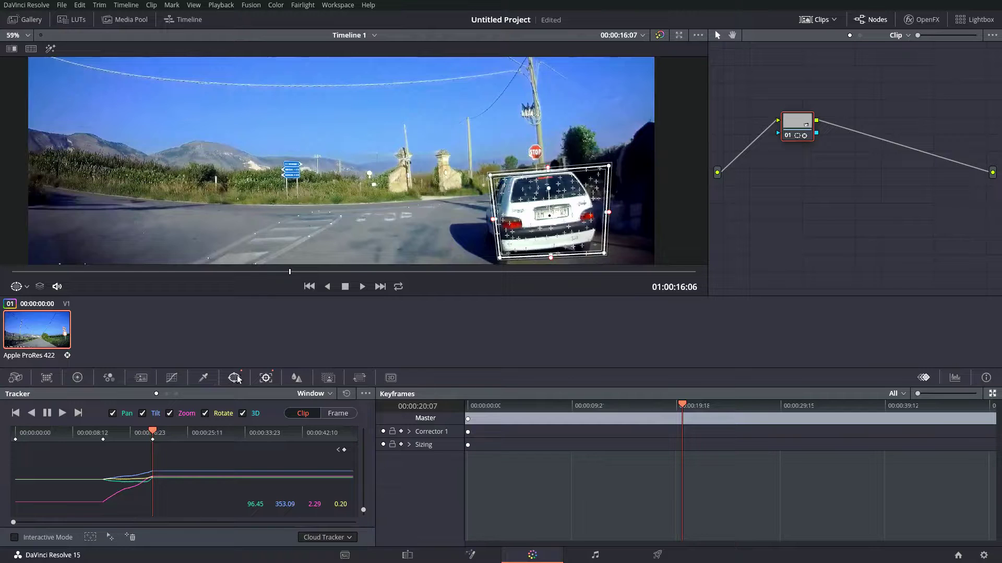
left_click(296, 378)
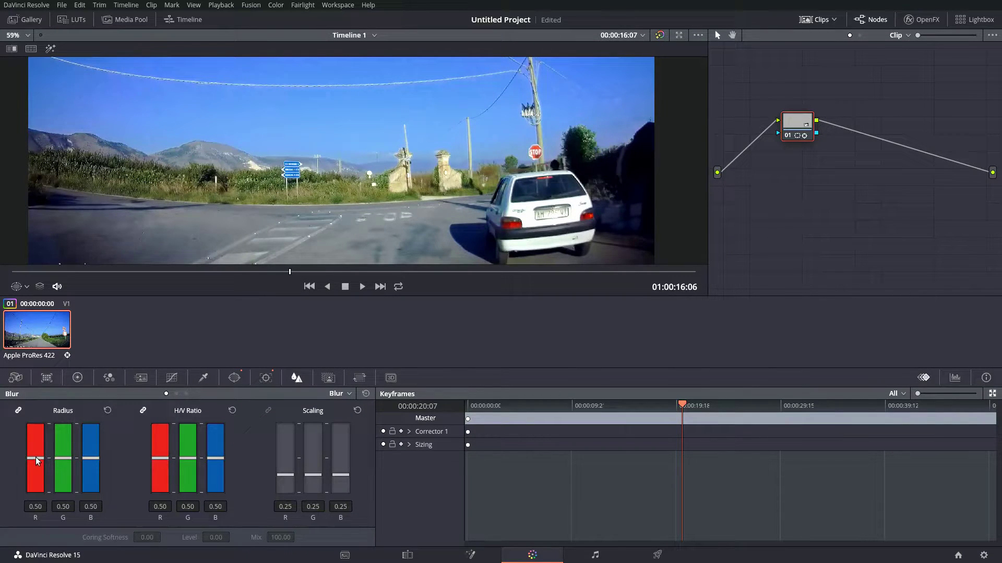
- Raise the blur radius from 0.50 to 1.00 and scrub back to review the blurred car
left_click_drag(38, 460, 41, 415)
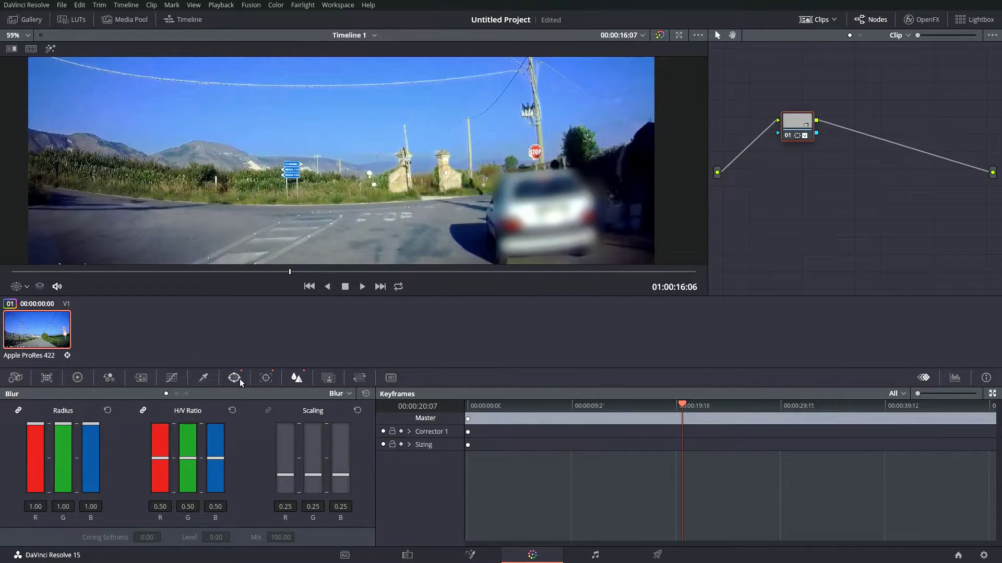
left_click_drag(302, 276, 197, 282)
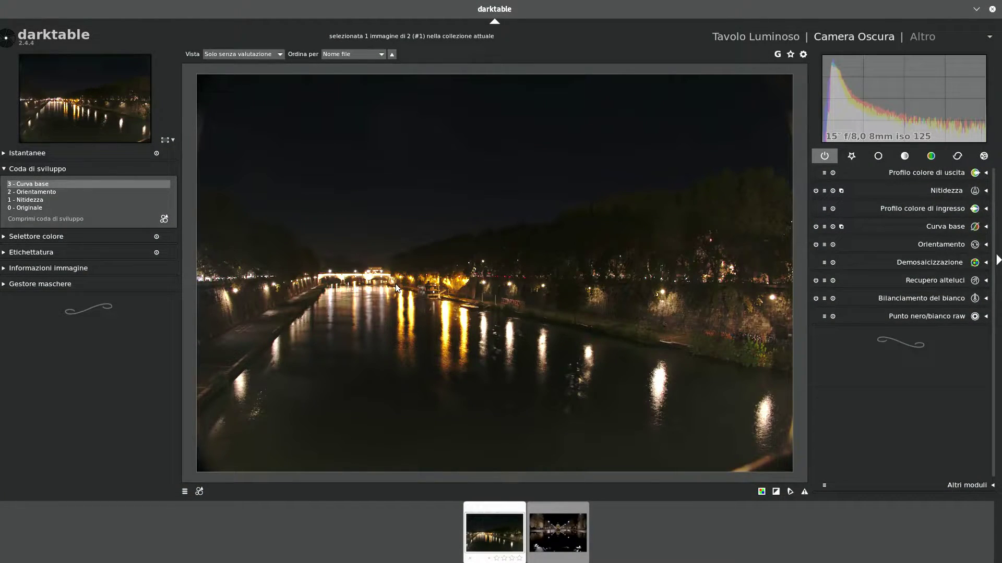
- Brighten the river photo's exposure via the histogram, then expand Base Curve and browse module groups
key("l")
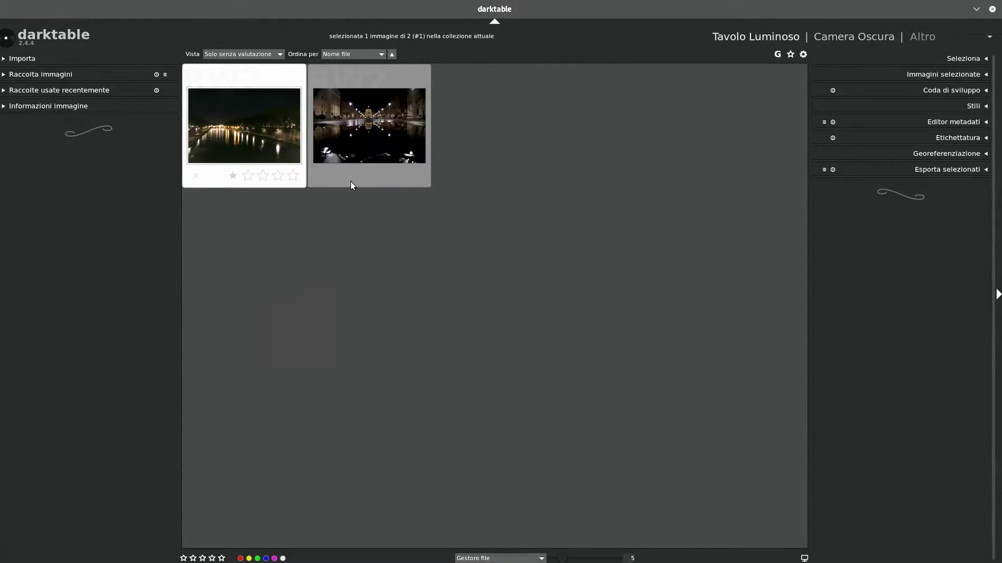
key("d")
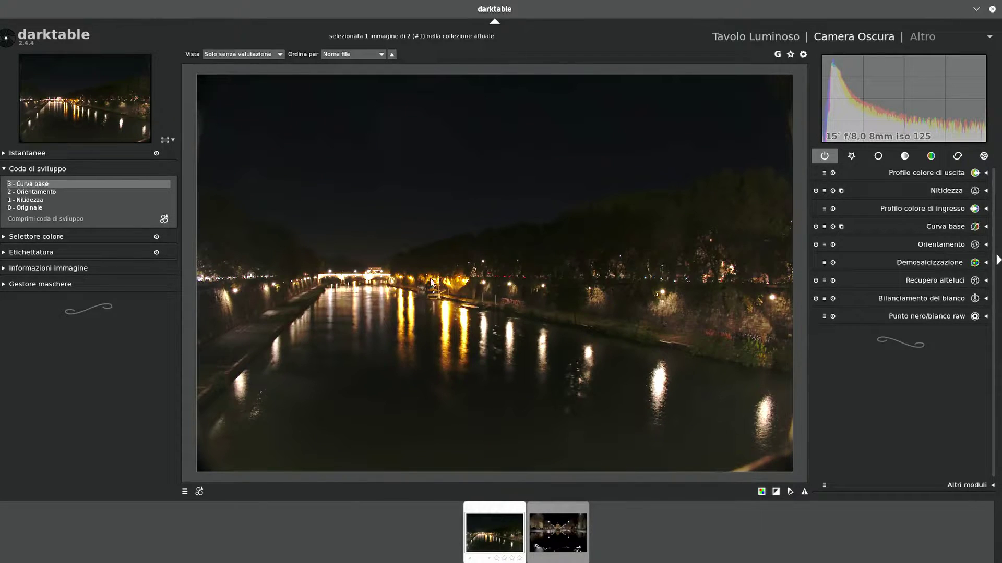
mouse_move(840, 99)
left_mouse_down()
mouse_move(927, 109)
mouse_move(846, 109)
left_mouse_up()
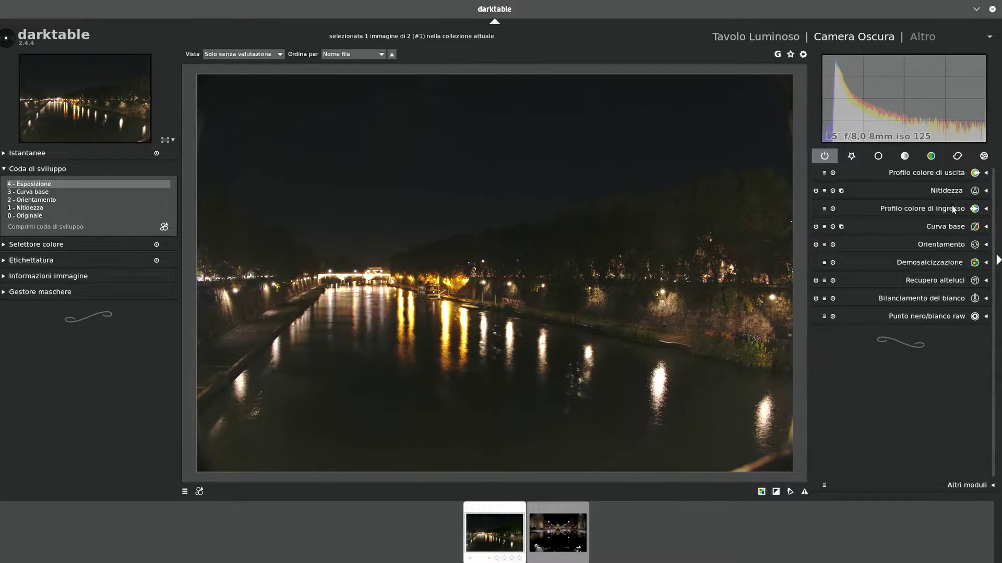
left_click(945, 227)
left_click(853, 158)
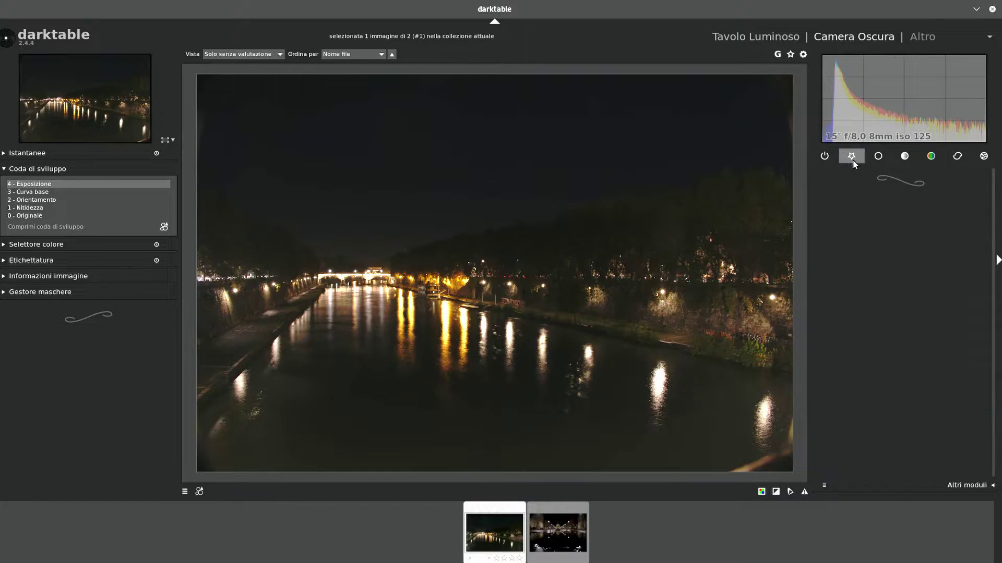
left_click(878, 156)
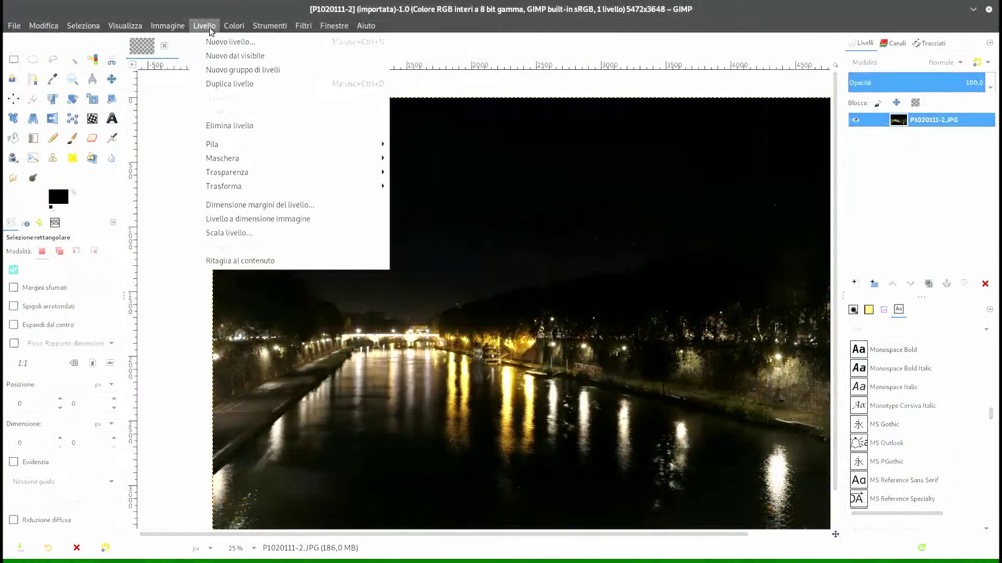
- Choose Colori > Bilanciamento colore to open the colour balance for the river photo
mouse_move(223, 25)
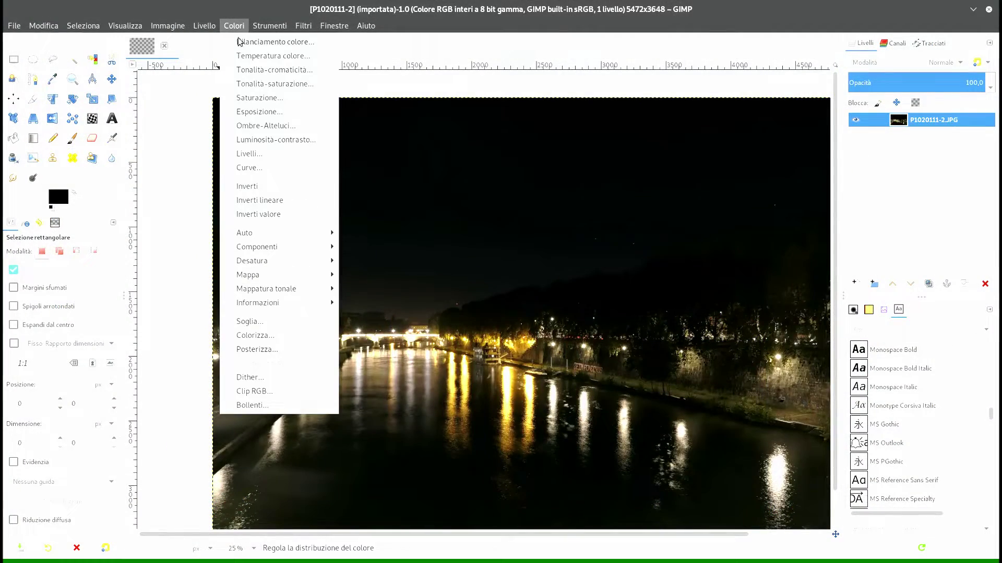
left_click(241, 42)
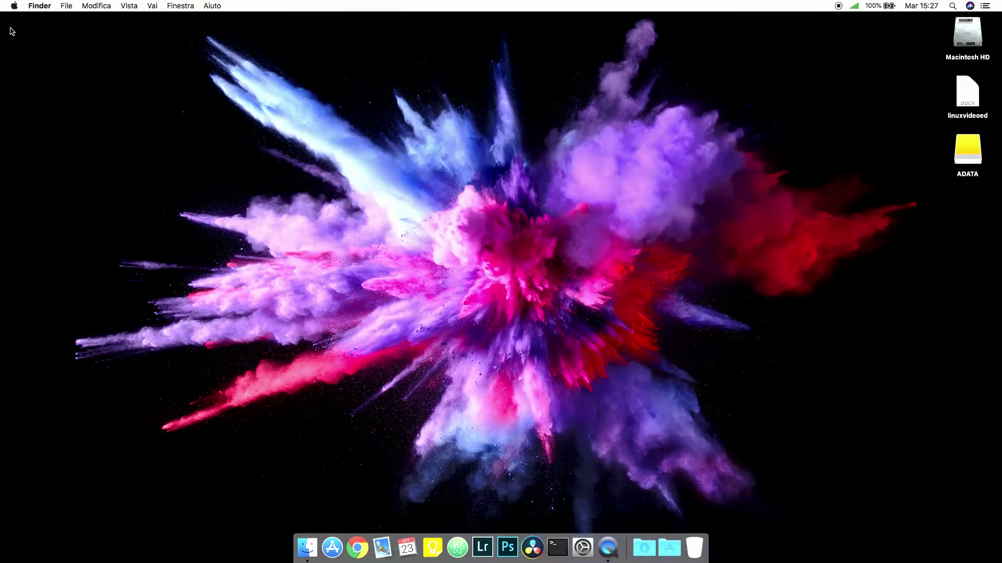
- Show the About This Mac window and move it to the upper left
left_click(14, 6)
left_click(20, 21)
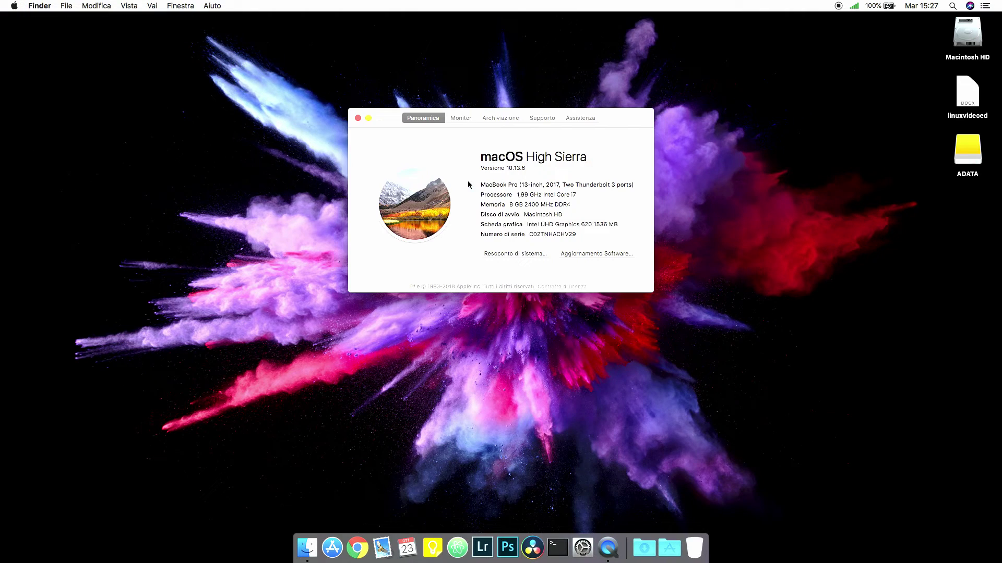
left_click_drag(462, 127, 192, 125)
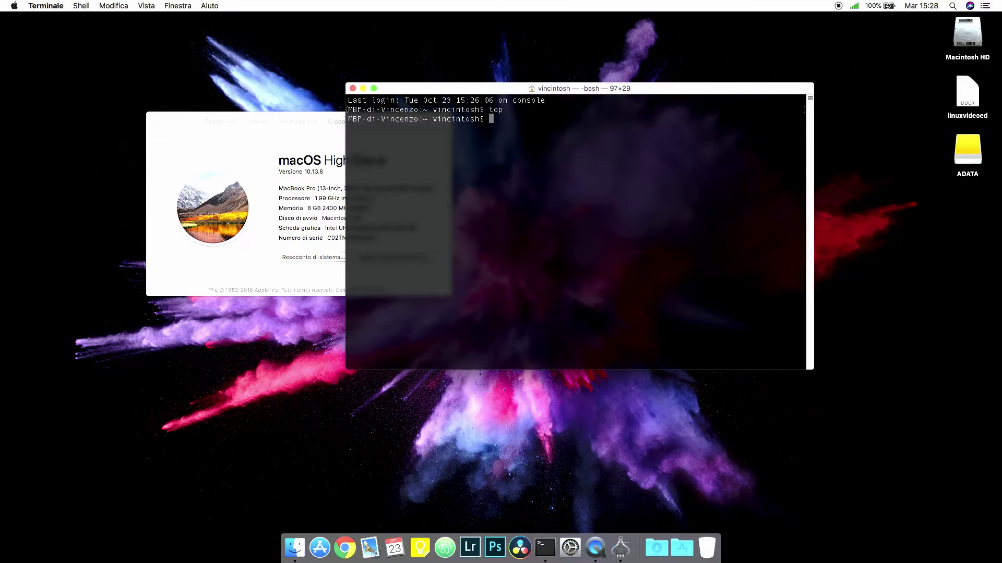
- Run crontab -e in Terminal, then quit the empty crontab with :q
type("rsync")
key("BackSpace")
key("BackSpace")
key("BackSpace")
key("BackSpace")
type("crontab -e")
key("Return")
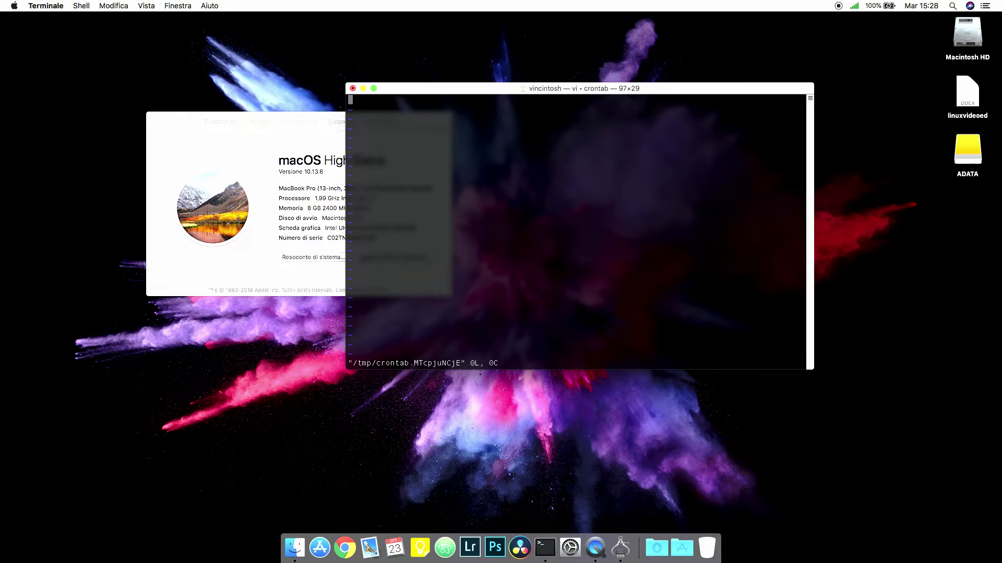
type(":q")
key("Return")
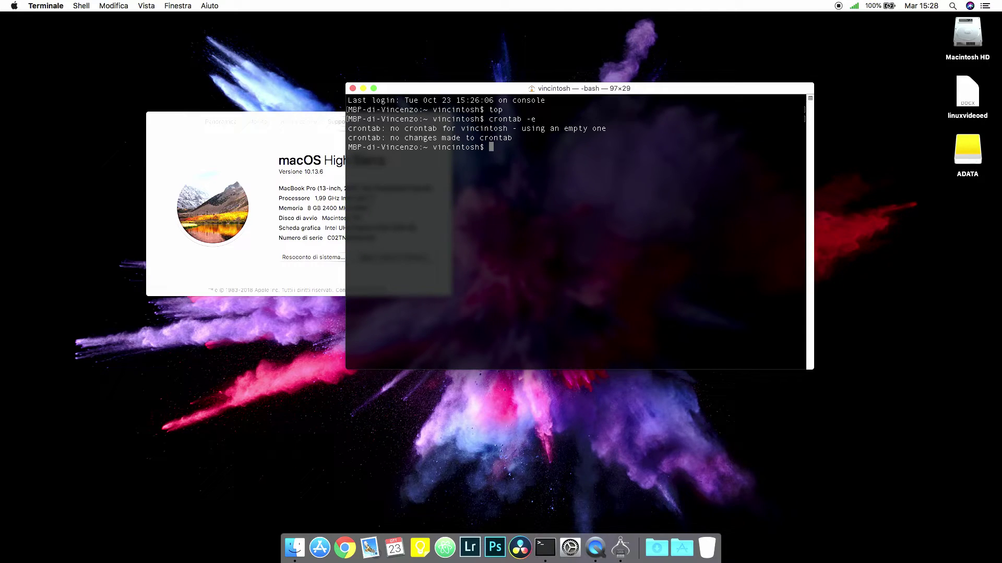
- Launch vim and insert the line VIM!!! into the new buffer
type("vim")
key("Return")
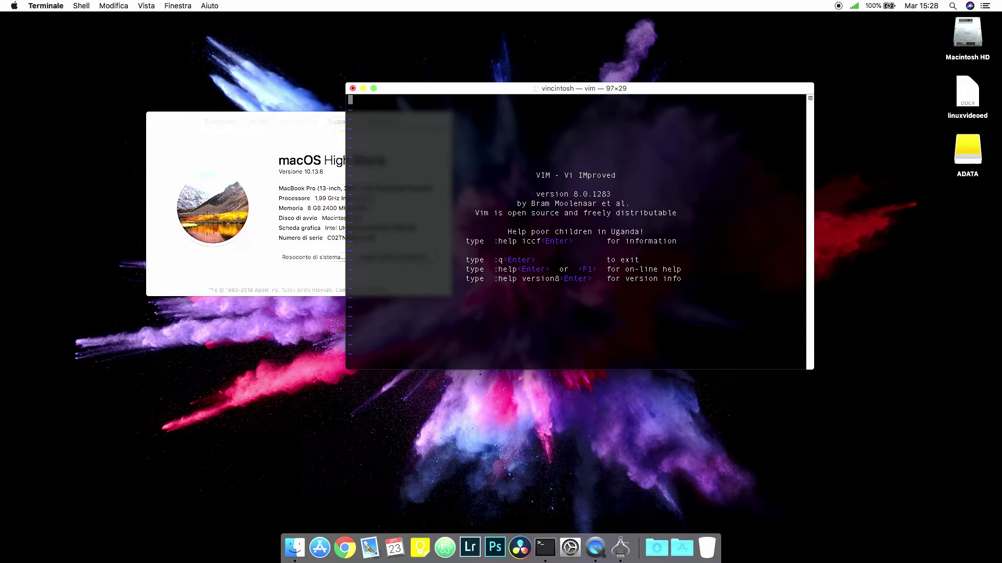
key("i")
type("VIM")
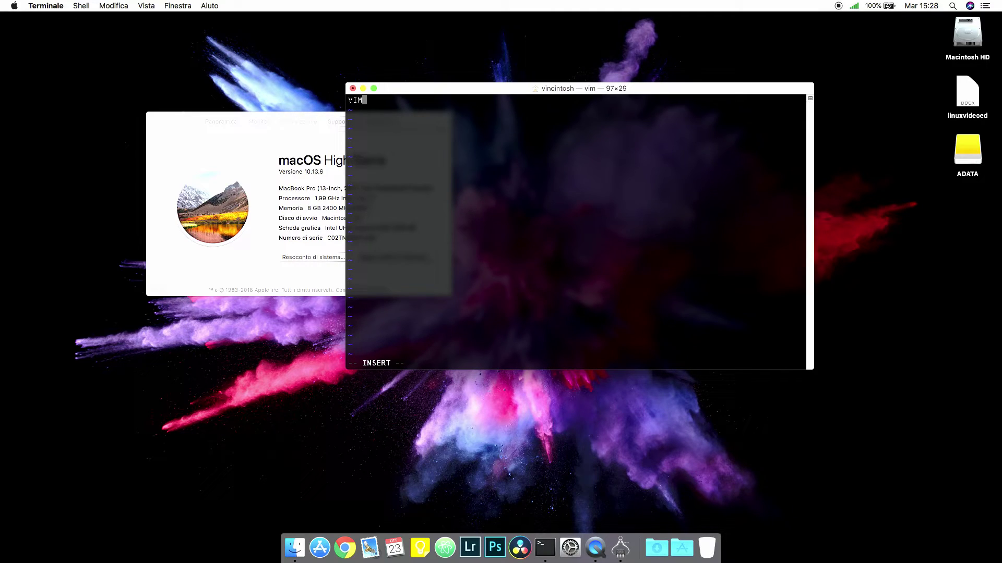
type("!!!")
key("Escape")
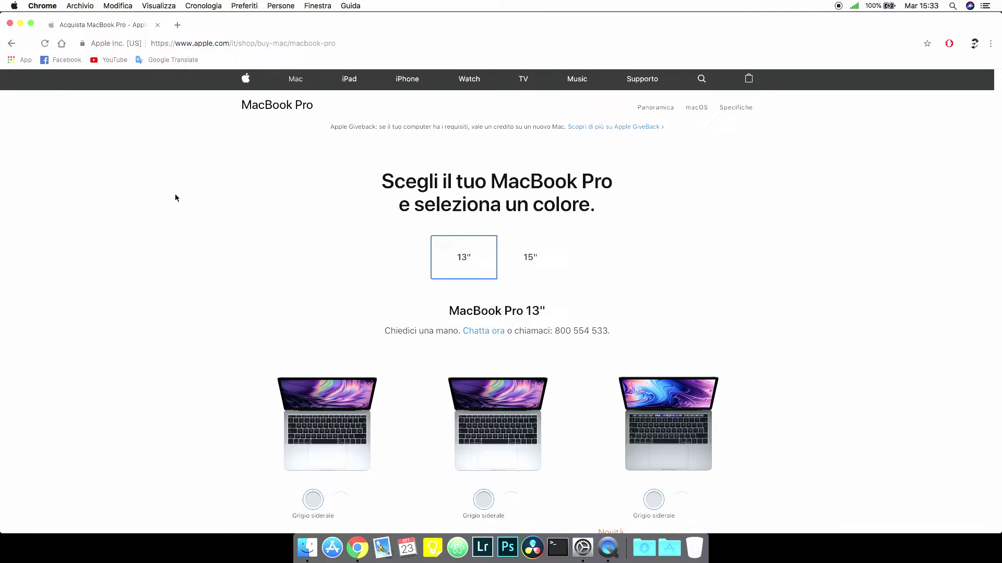
- Select the 15-inch MacBook Pro option and scroll through its models and prices
scroll(175, 196, "down", 10)
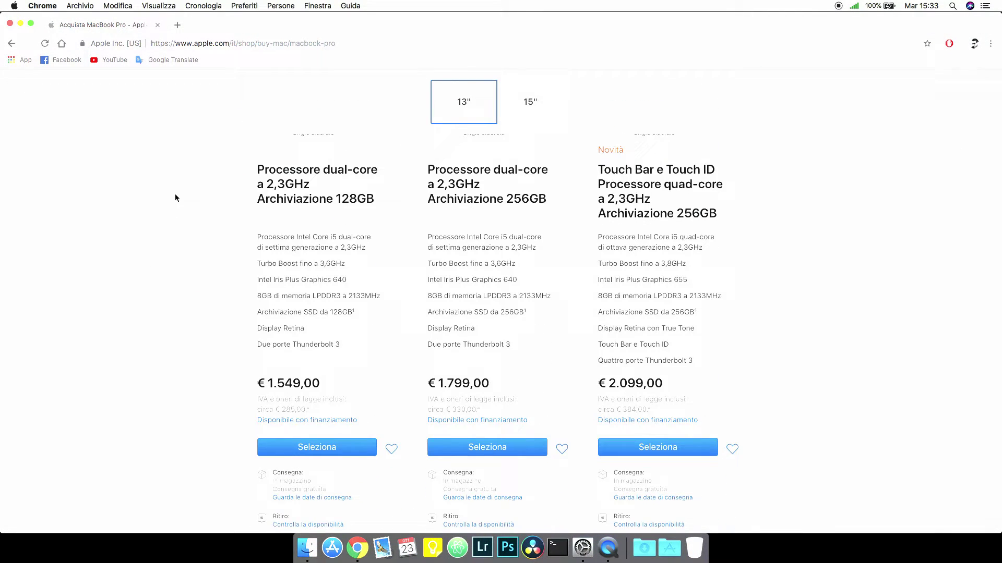
left_click(513, 110)
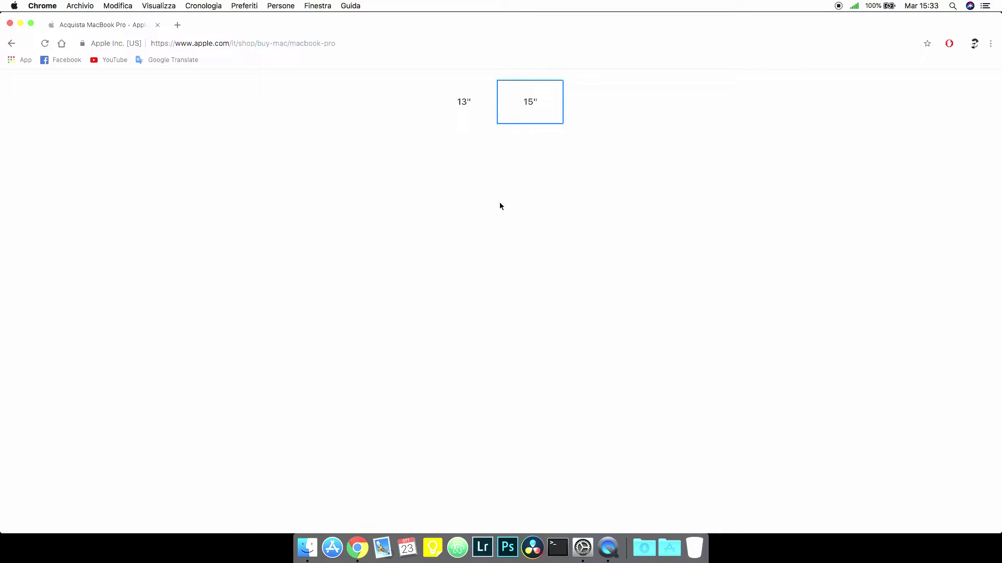
scroll(499, 206, "down", 3)
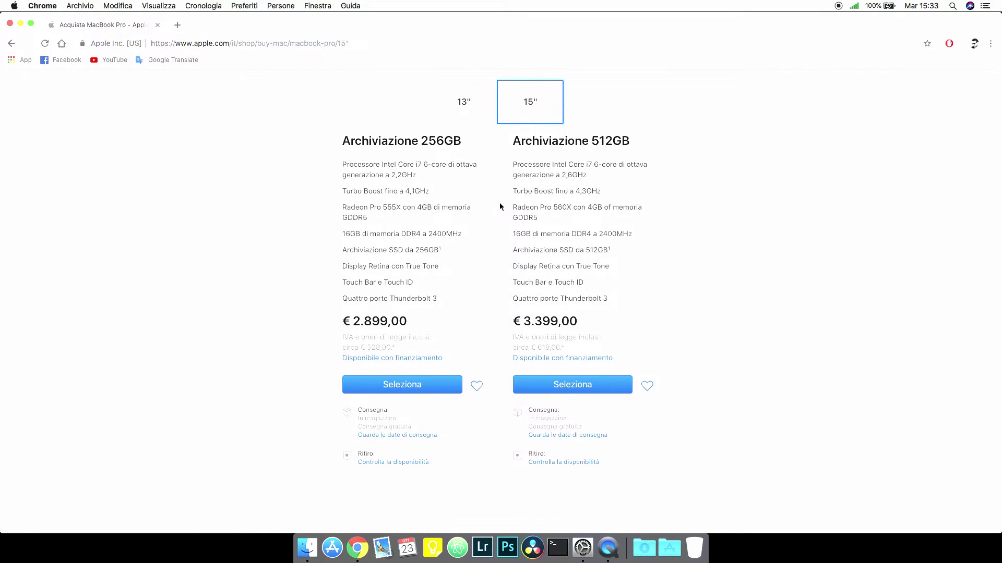
scroll(499, 205, "down", 2)
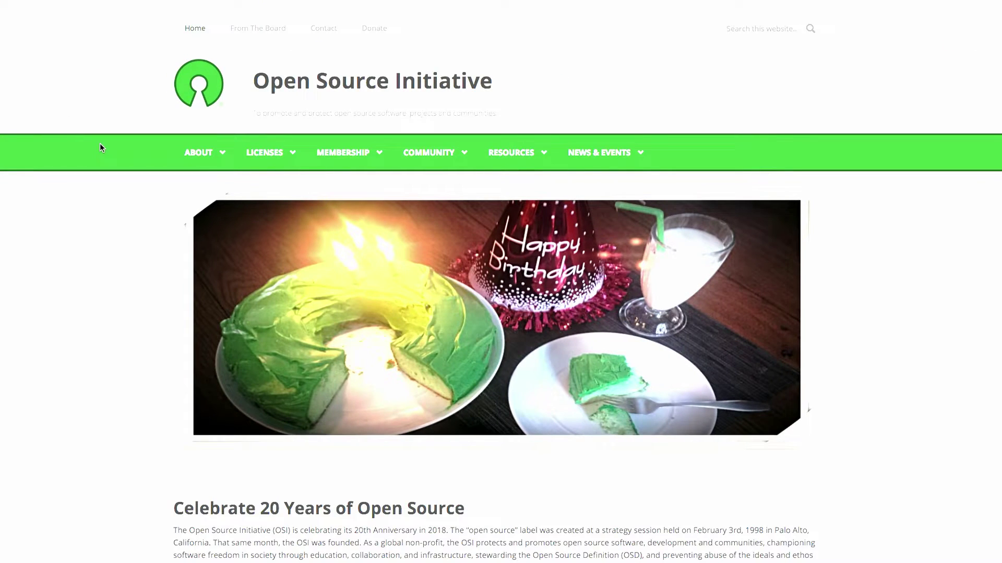
- Scroll down the Open Source Initiative home page to its News section
scroll(100, 144, "down", 5)
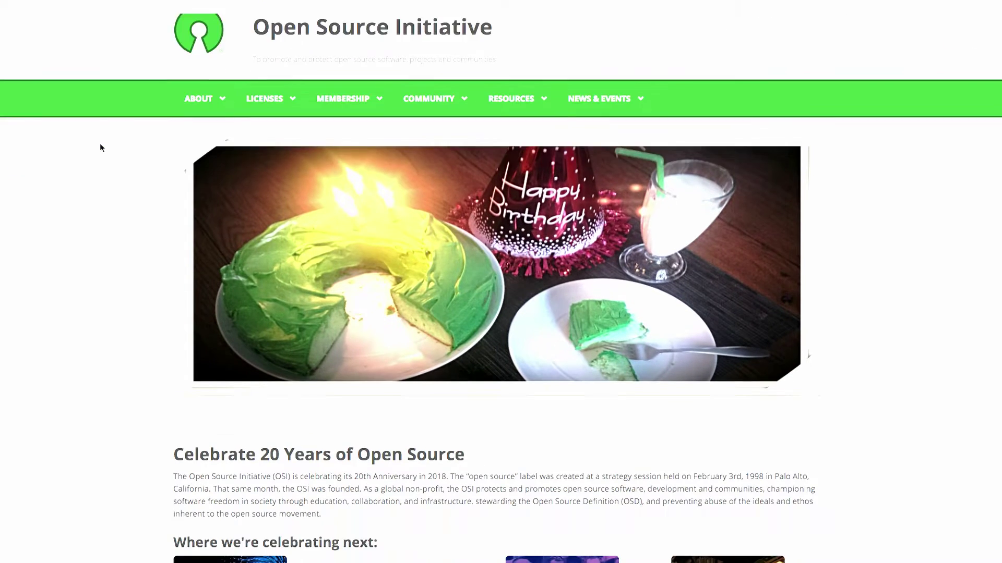
scroll(101, 146, "down", 5)
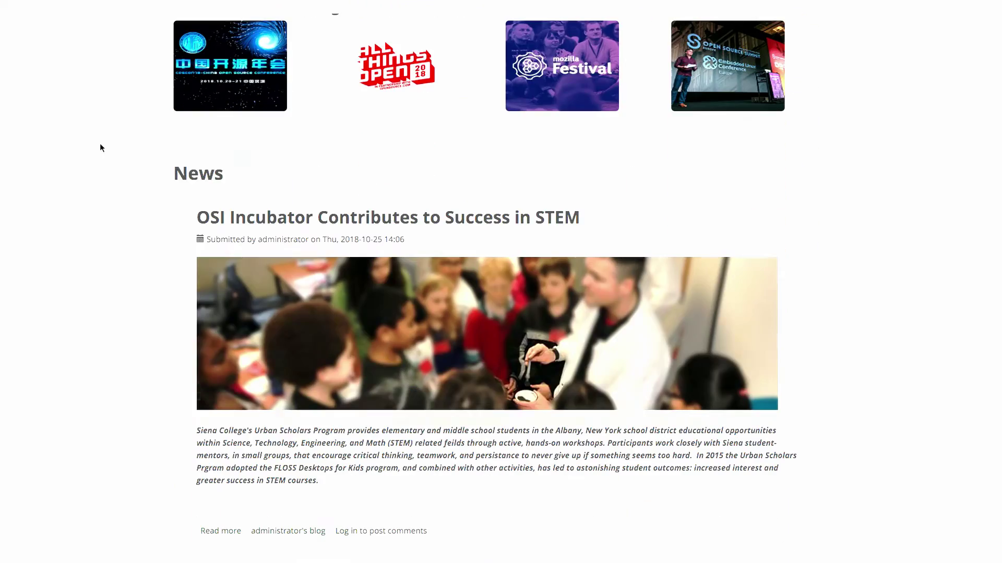
scroll(101, 146, "down", 2)
scroll(101, 146, "down", 5)
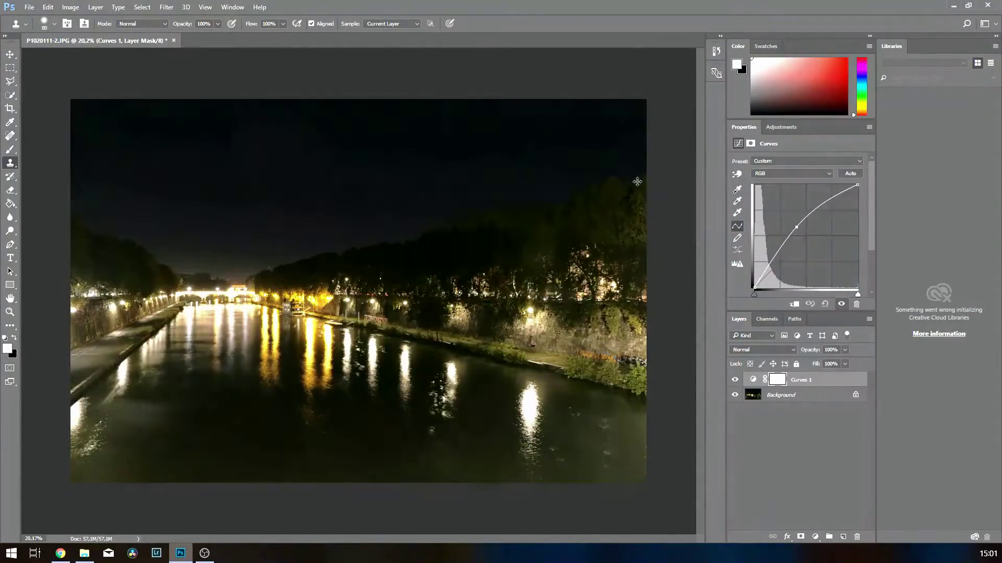
- Add a Black & White adjustment layer to the river photo, then answer the save prompt
left_click(815, 536)
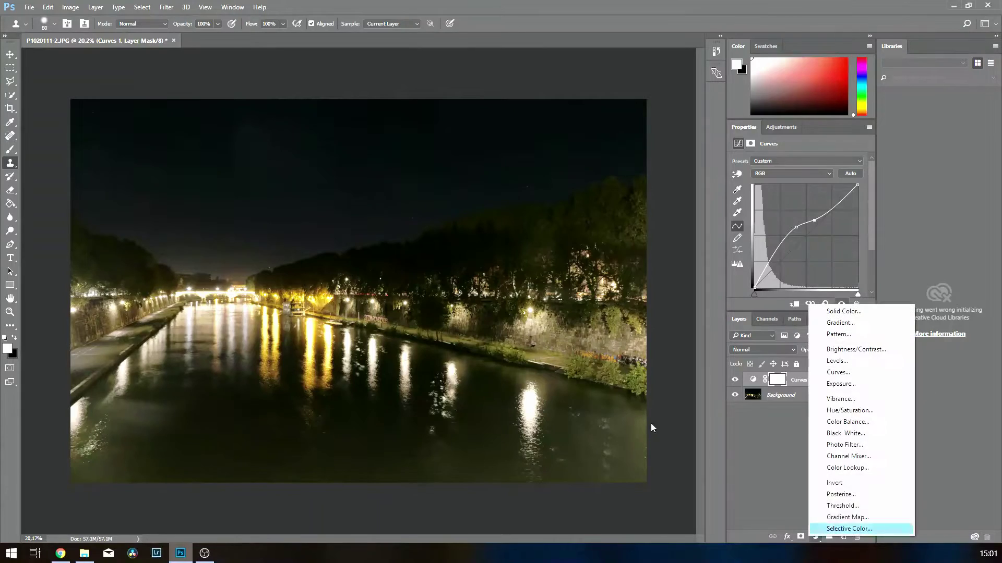
left_click(845, 433)
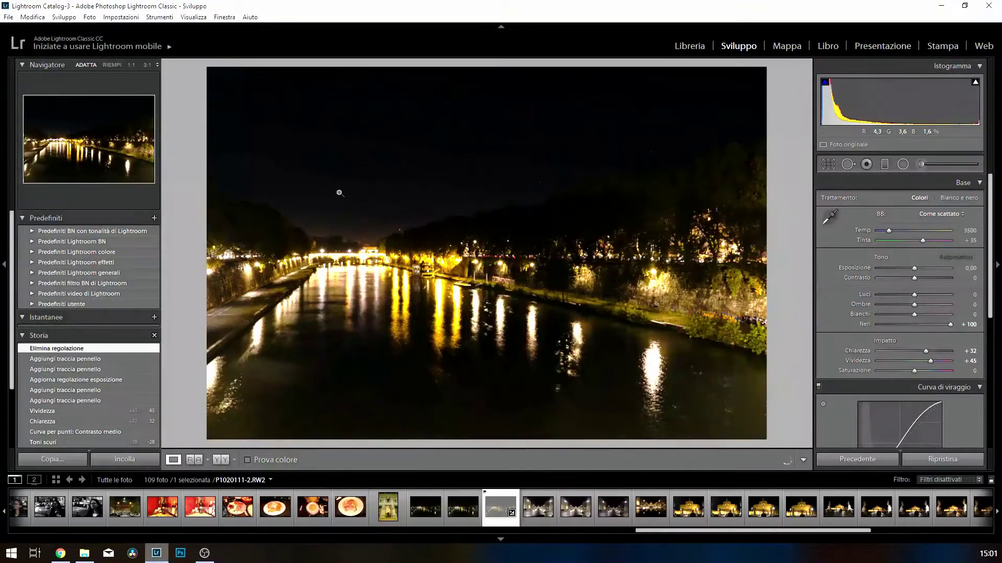
left_click(364, 197)
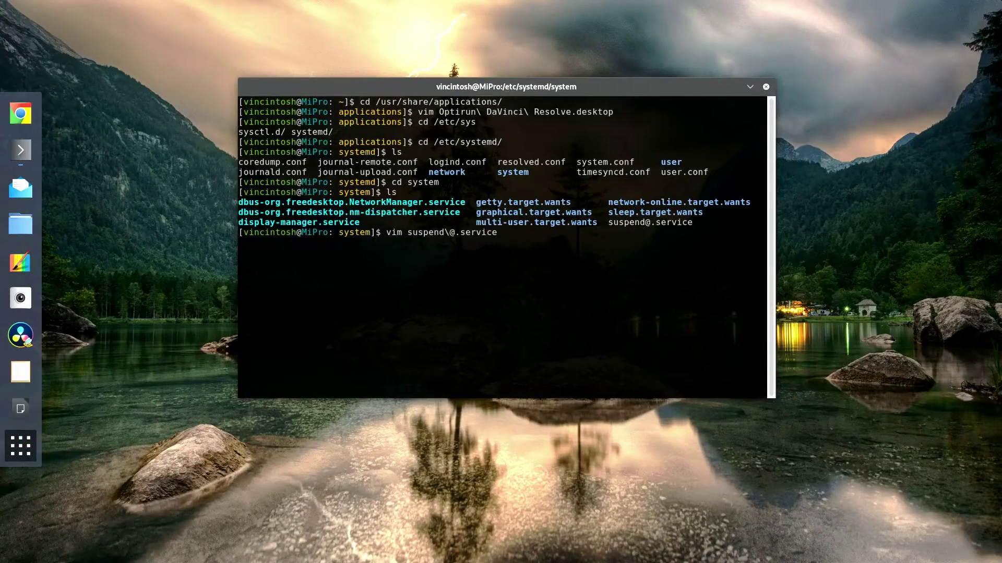
- Open suspend@.service in vim, place the cursor on the ExecStartPost line, and quit unsaved
key("Return")
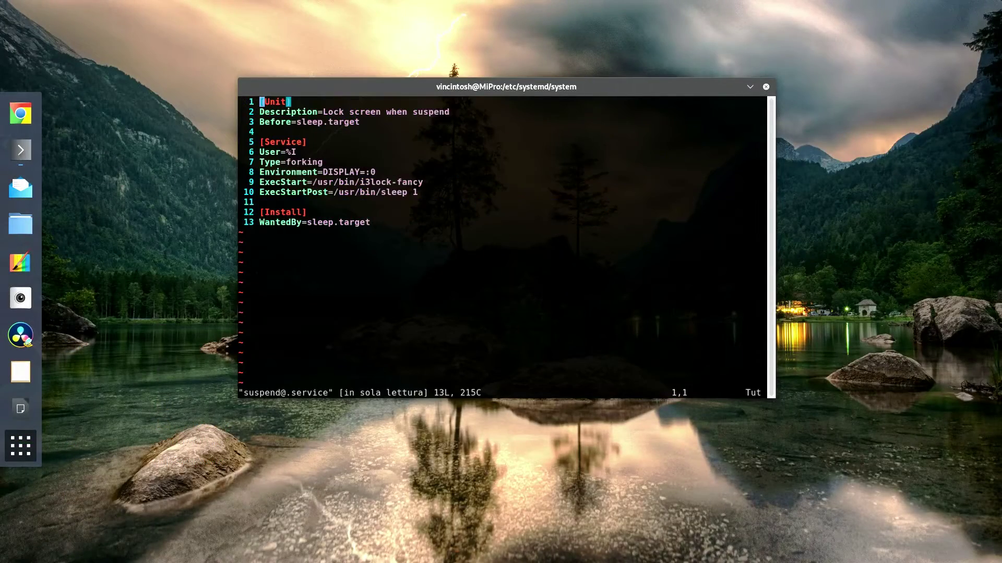
left_click(293, 192)
key("shift+colon")
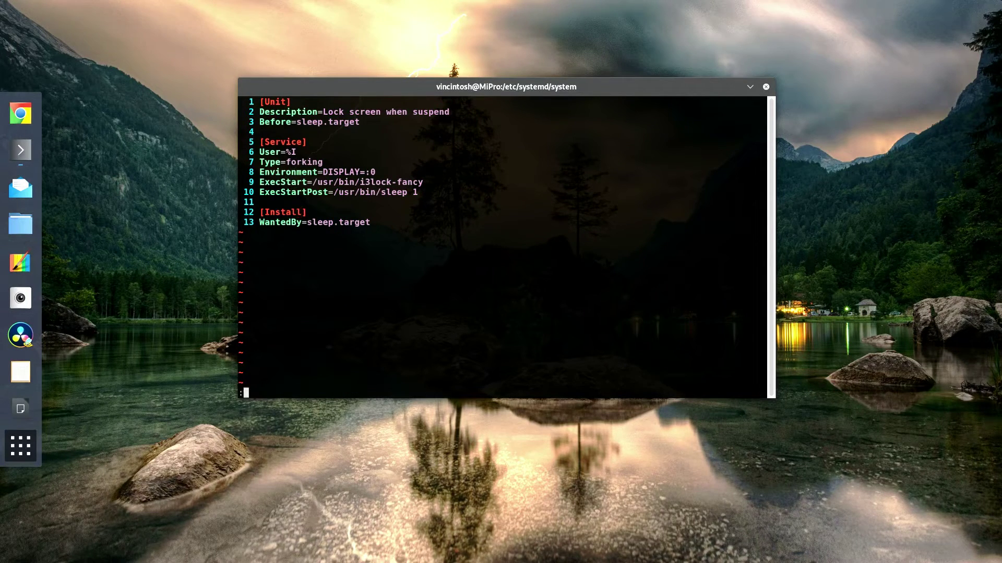
key("Return")
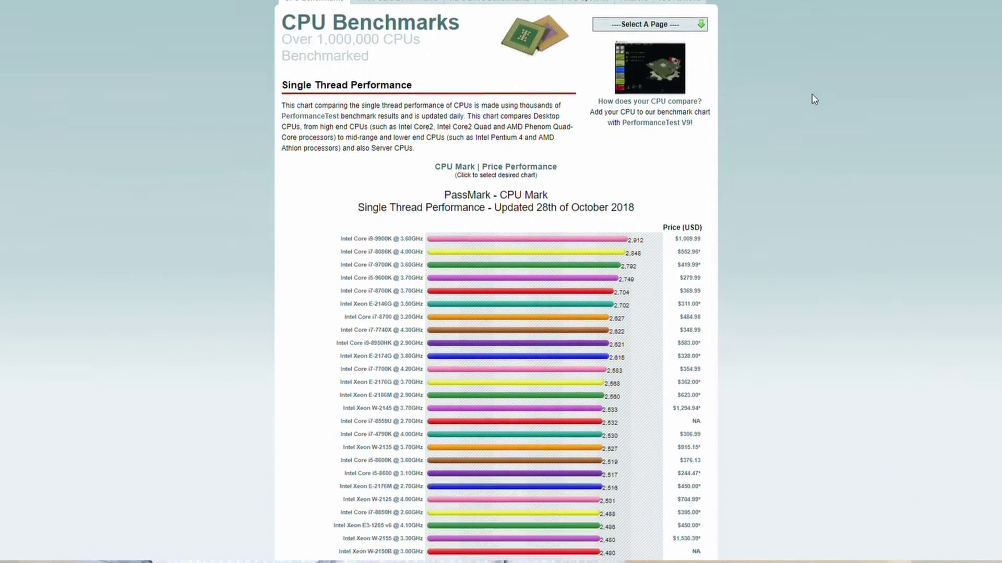
- Scroll the PassMark single-thread chart down to the lower-ranked Intel CPUs
scroll(814, 99, "down", 7)
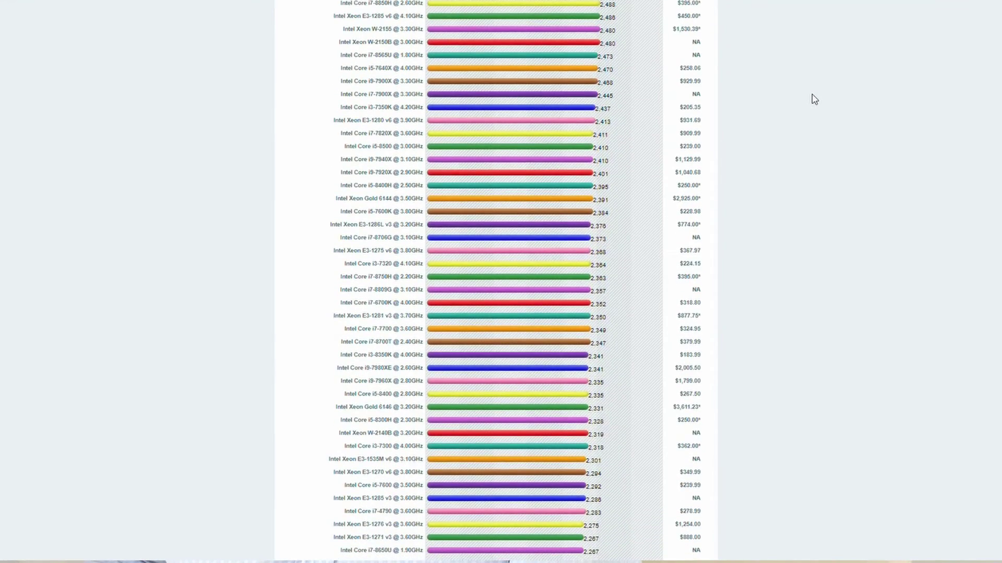
scroll(814, 99, "down", 7)
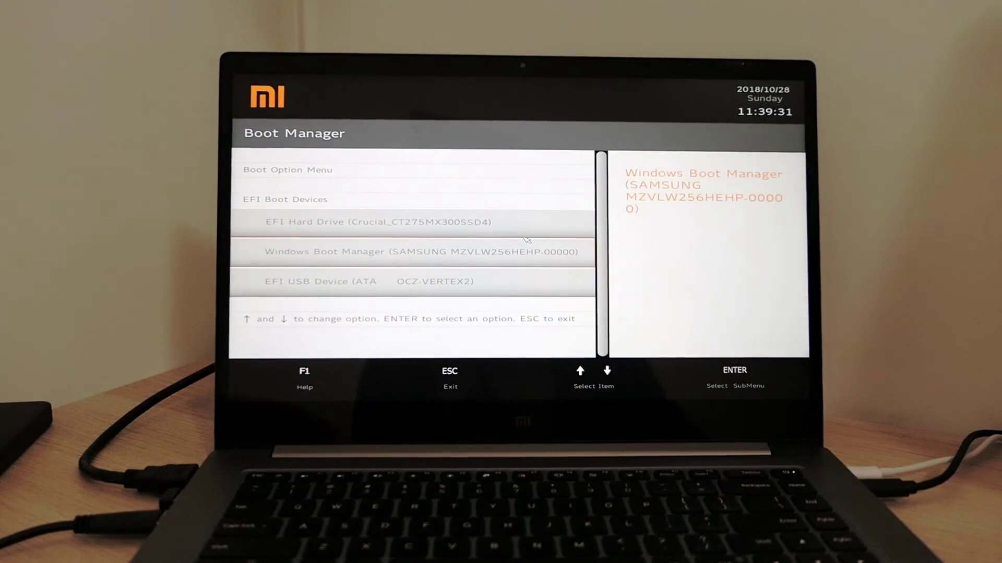
- Cycle through the Xiaomi Boot Manager devices, leaving EFI Hard Drive selected instead of Windows Boot Manager
key("Down")
key("Up")
key("Up")
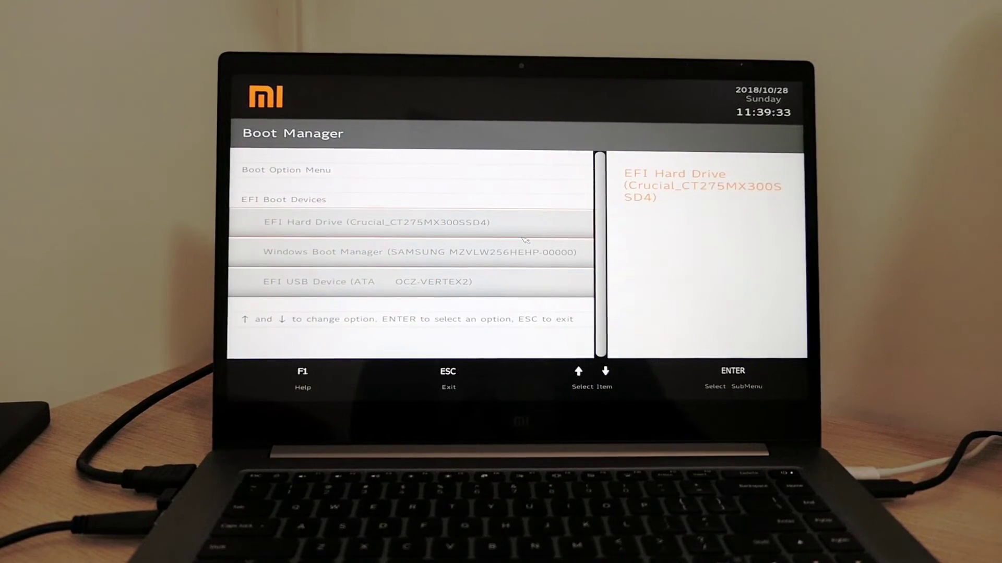
key("Up")
key("Down")
key("Down")
key("Down")
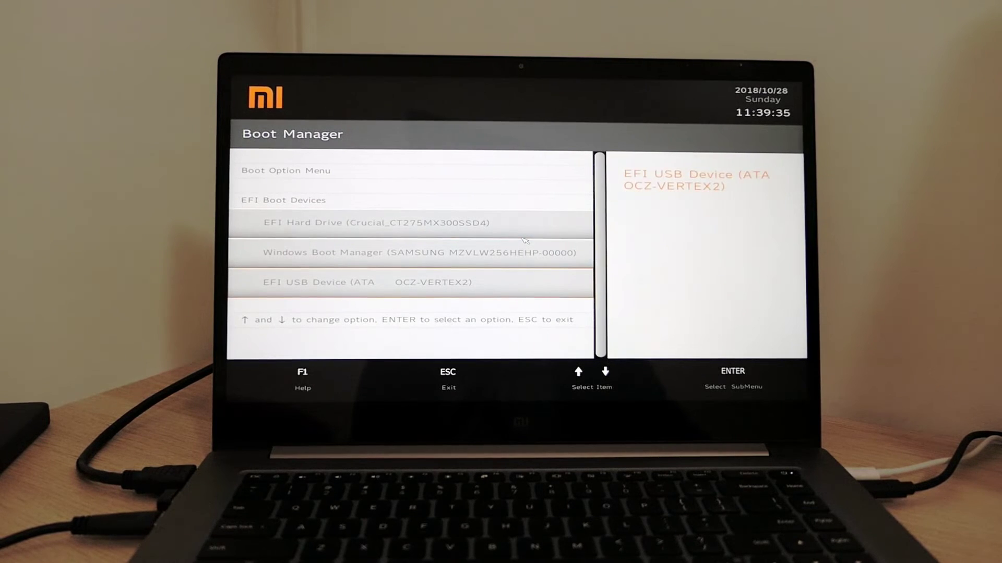
key("Up")
key("Up")
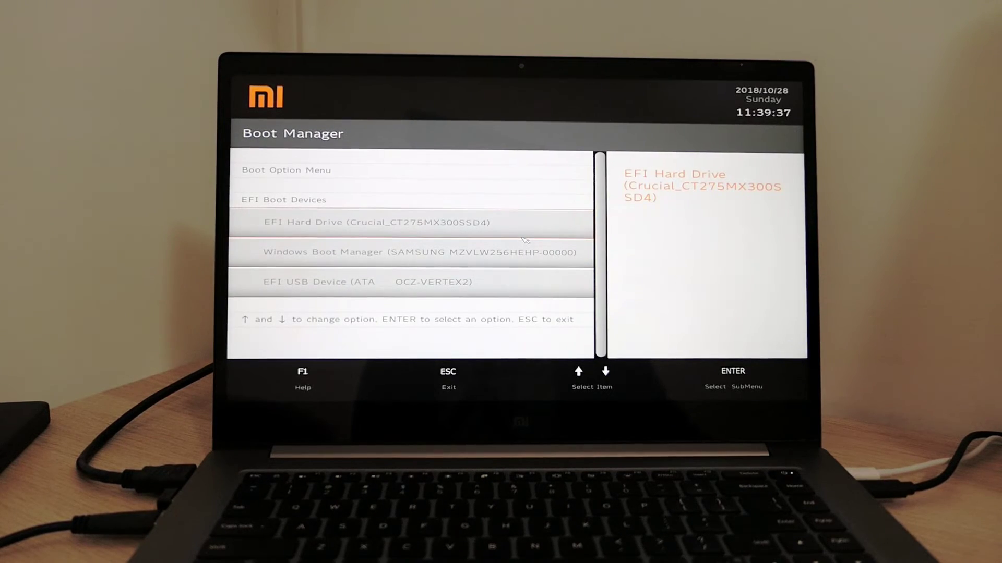